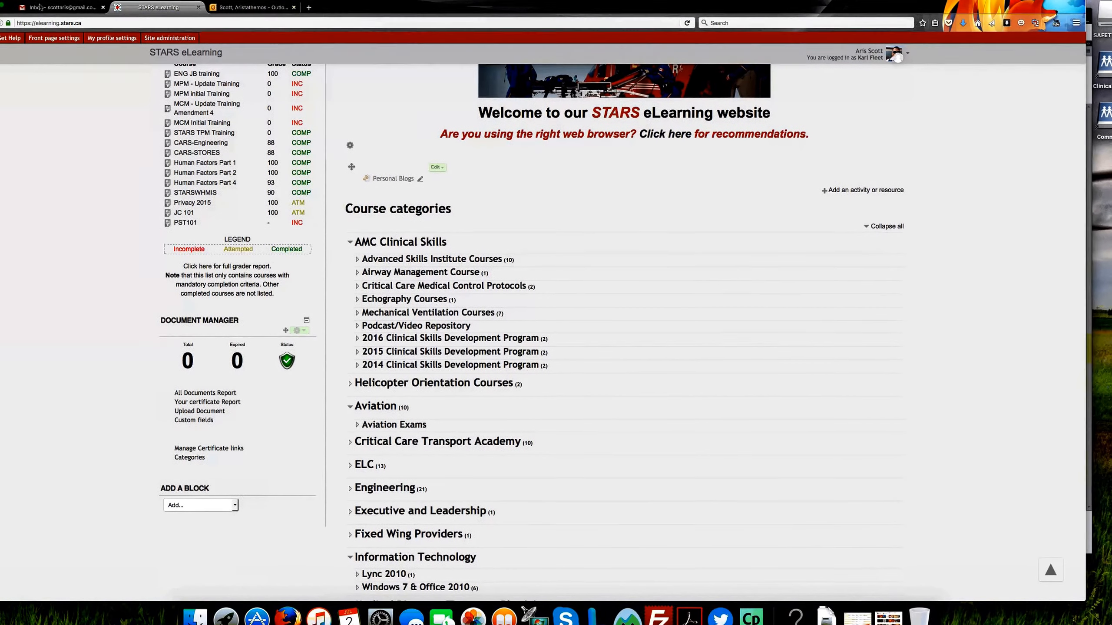
Step: Open the Sandbox For Testing course from the Miscellaneous course category
scroll(105, 217, down, 6)
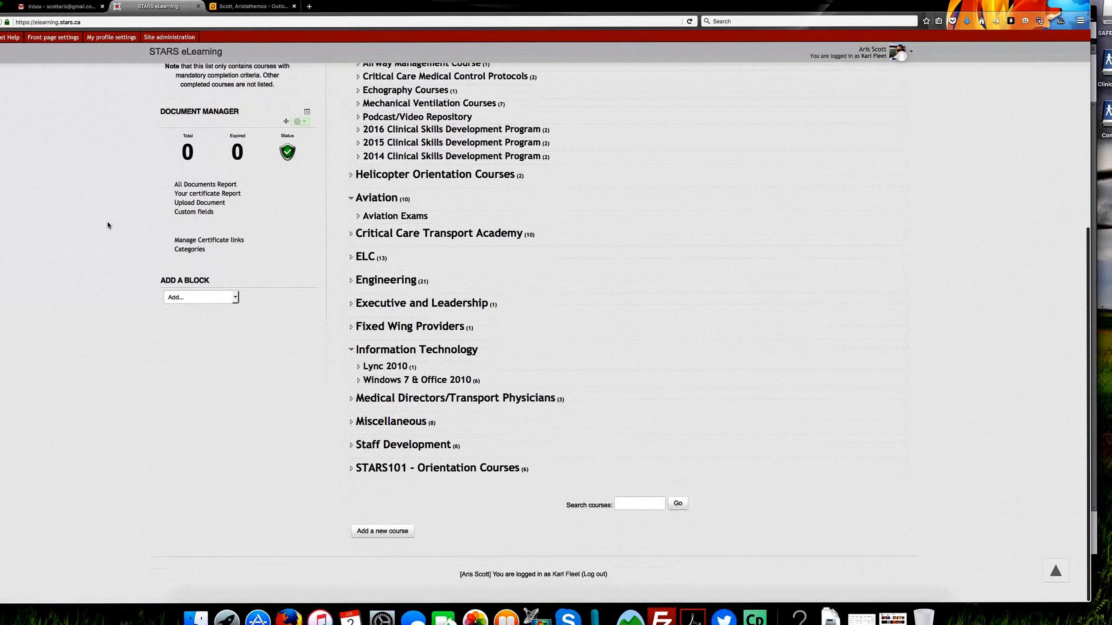
scroll(107, 223, up, 2)
scroll(107, 223, down, 2)
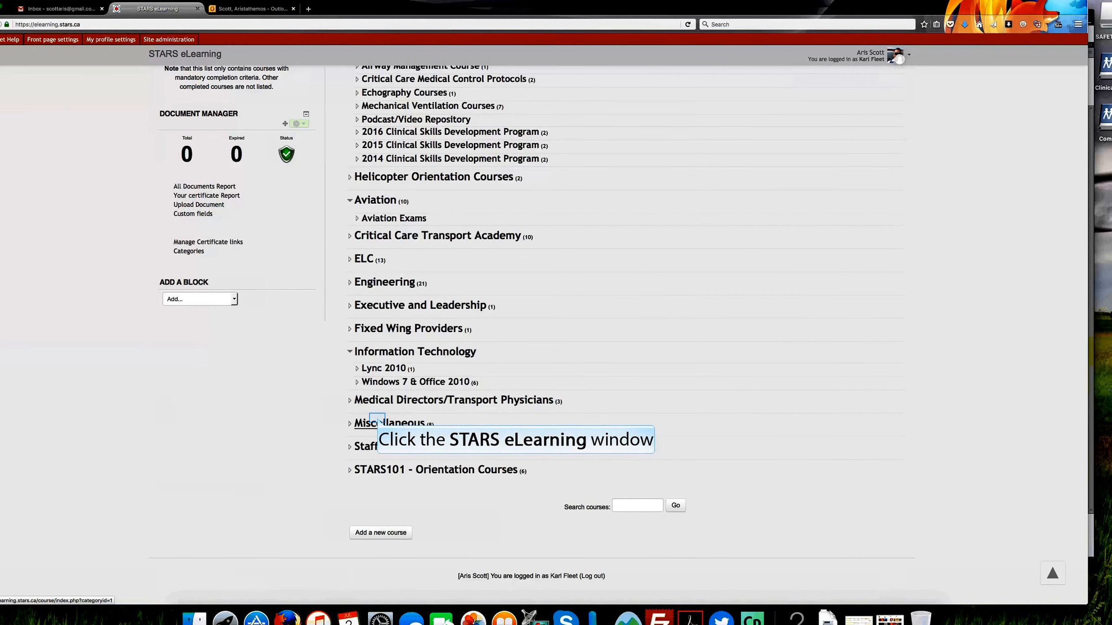
click(378, 421)
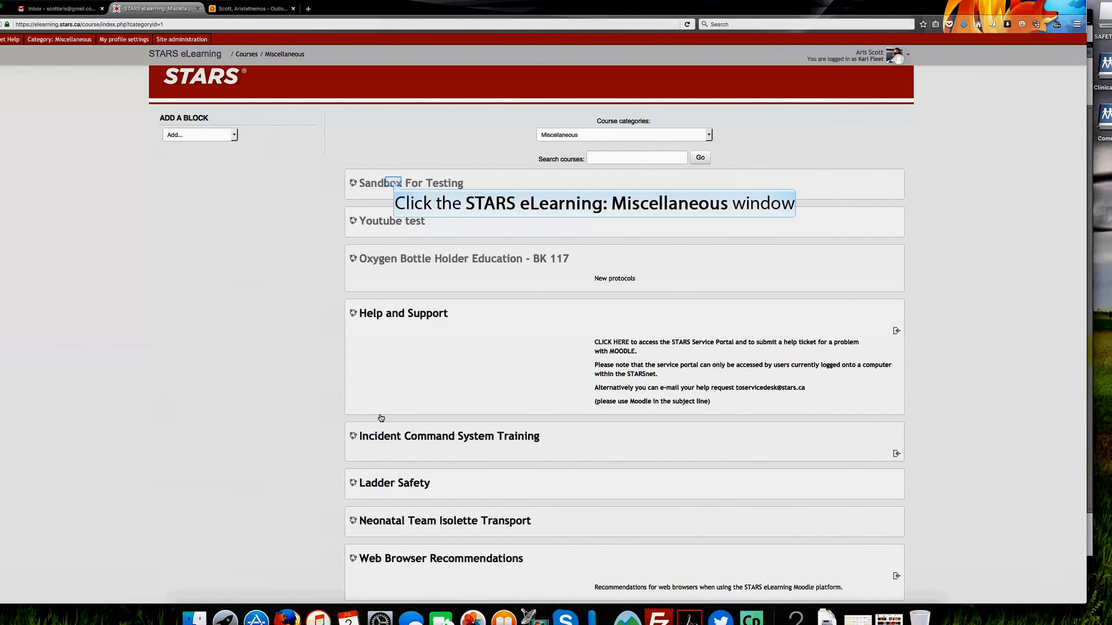
click(394, 185)
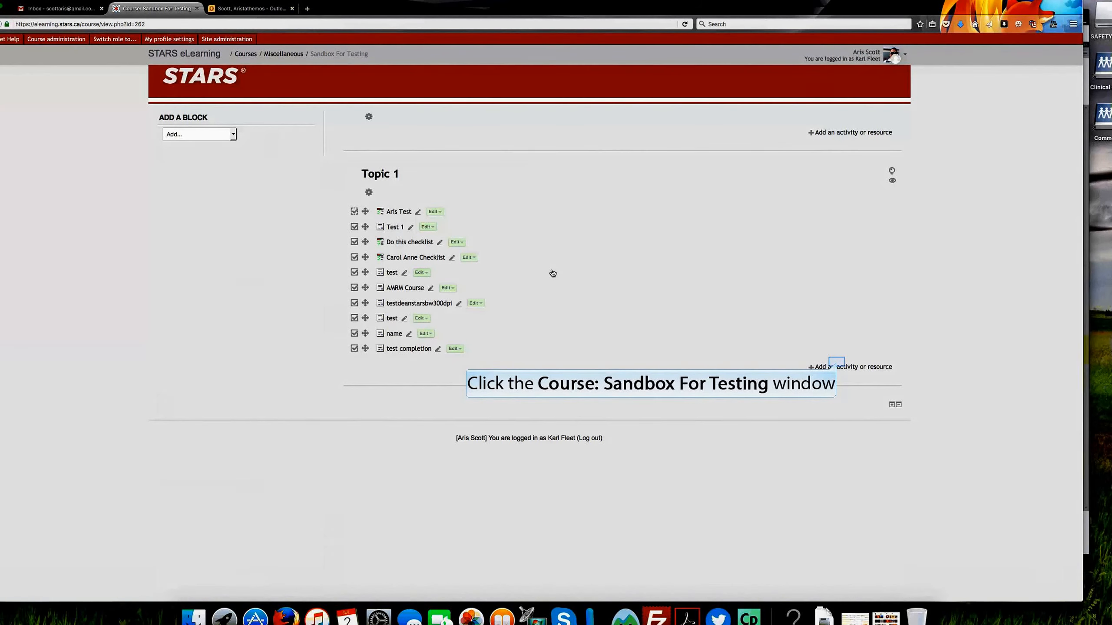
Step: Add a new Certificate activity to Topic 1 of the course
click(836, 366)
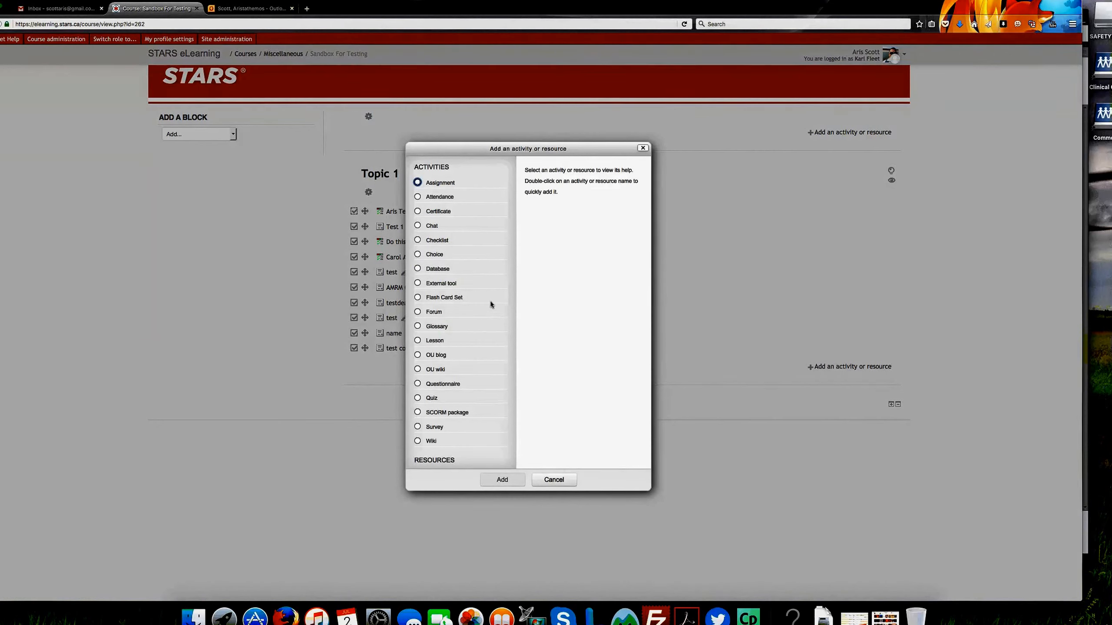
scroll(490, 301, down, 2)
scroll(490, 302, up, 2)
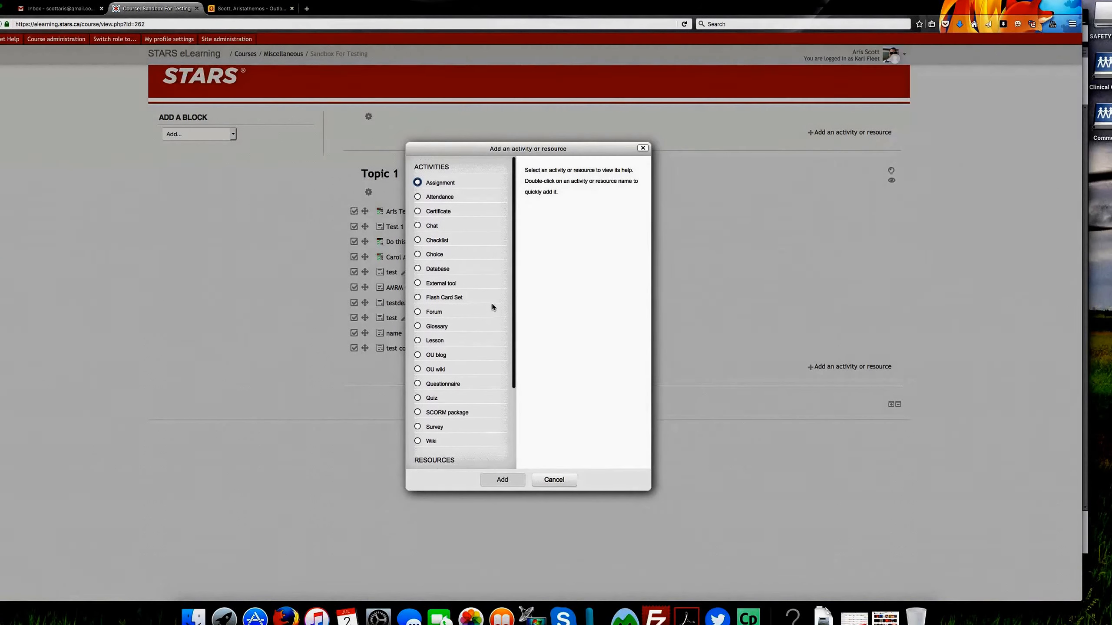
click(414, 209)
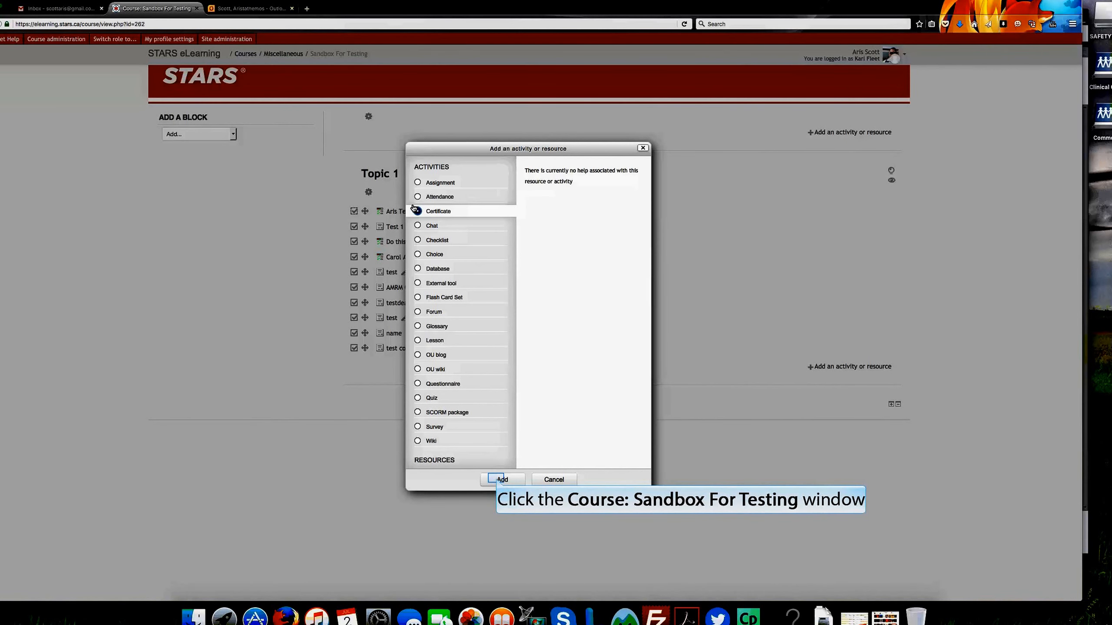
click(415, 210)
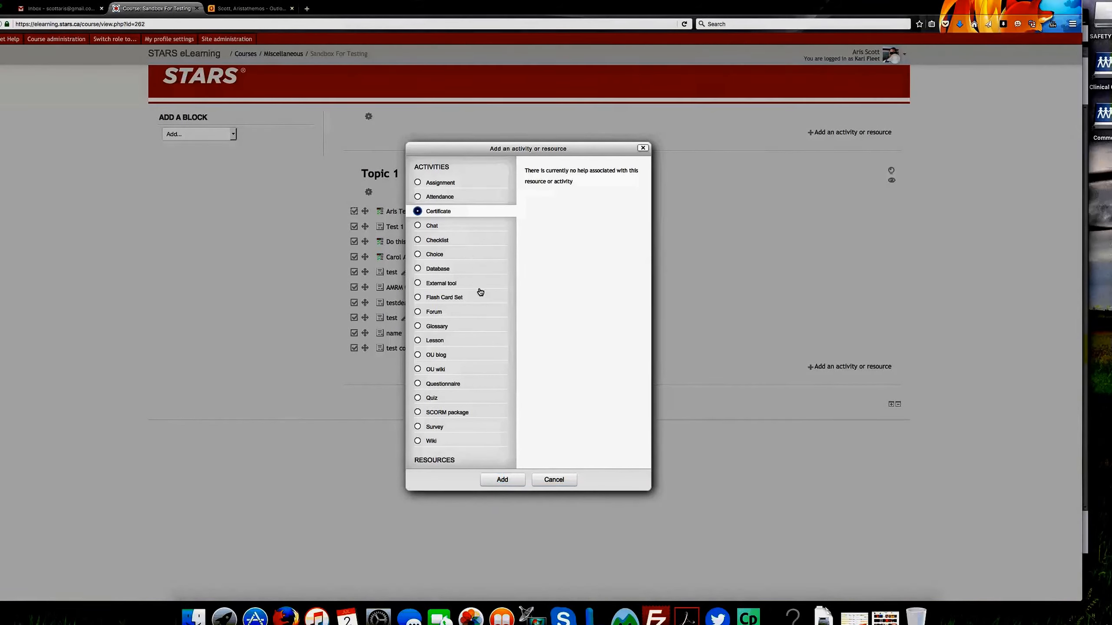
click(499, 480)
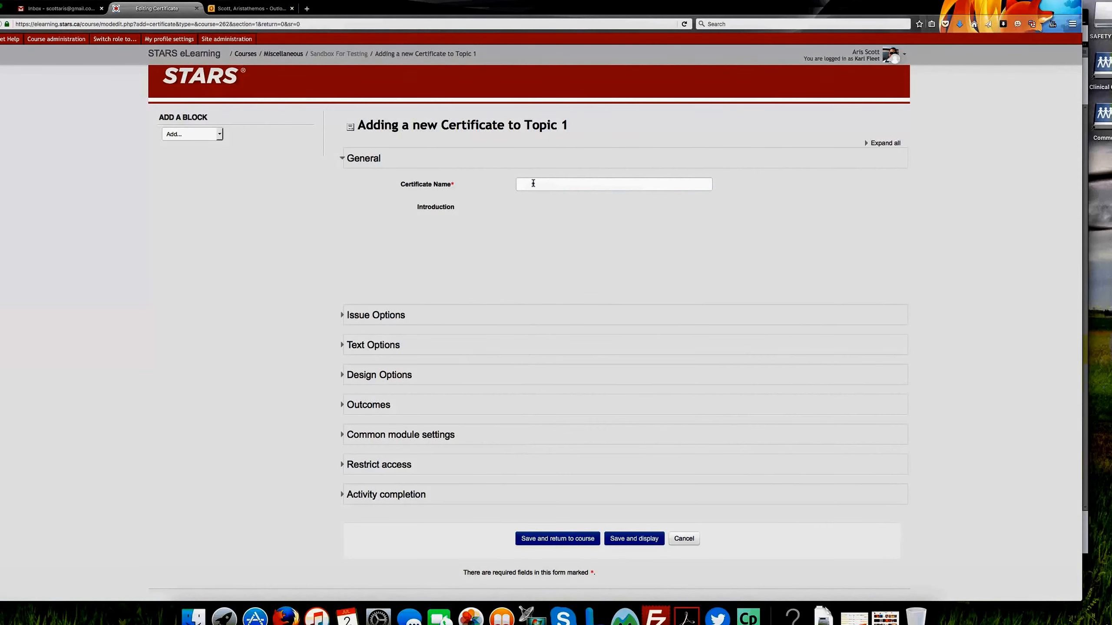
Step: Name the certificate "Test Certificate on July 2"
click(533, 183)
text(TEstCer)
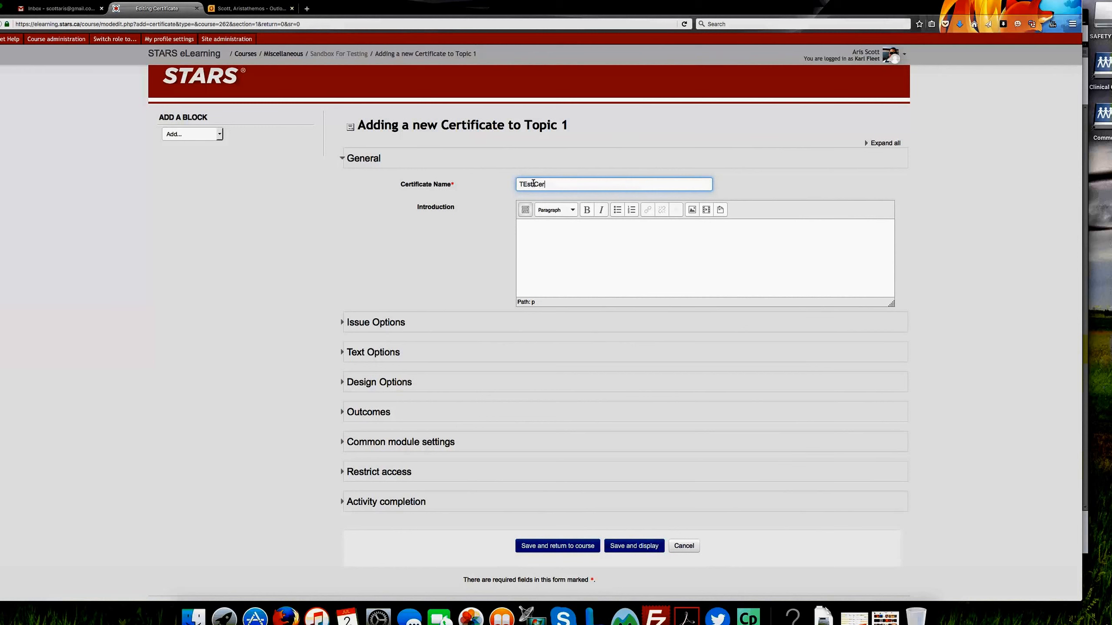
text(tofocate pom )
text(July )
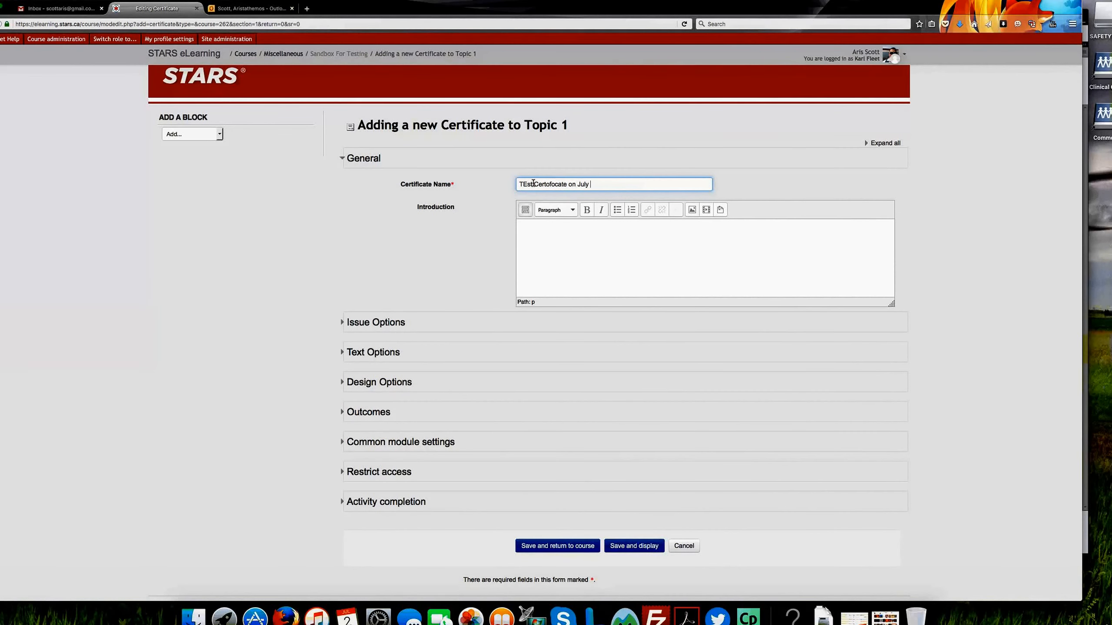
text(2)
key(BackSpace)
text(ifi)
click(523, 182)
key(BackSpace)
text(est)
Step: Enter "Please repeat every 365 days." as the certificate's introduction
click(561, 239)
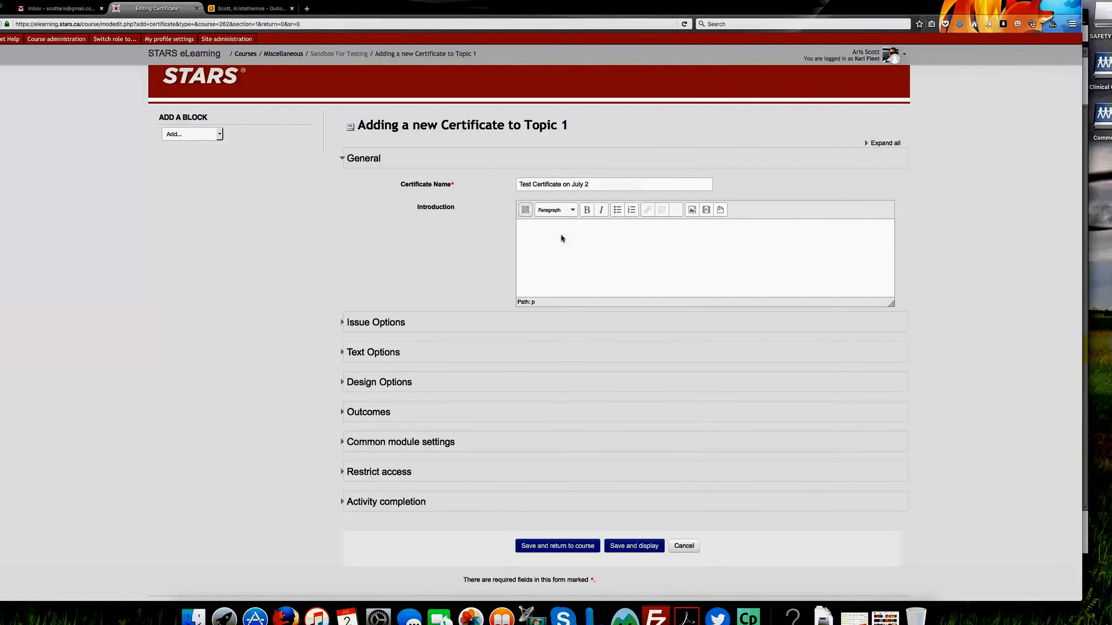
text(Please repeat every 365 days.)
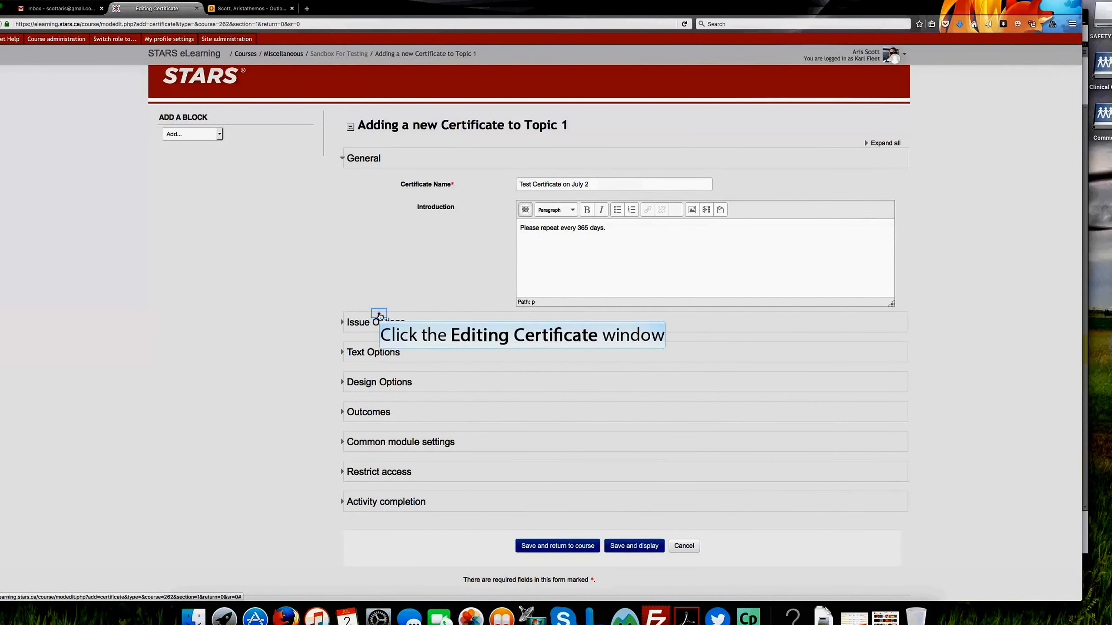
Step: Check the Email Others help in the issue options and enter the two staff e-mail addresses to be alerted, separated by a comma
click(380, 318)
scroll(351, 403, down, 5)
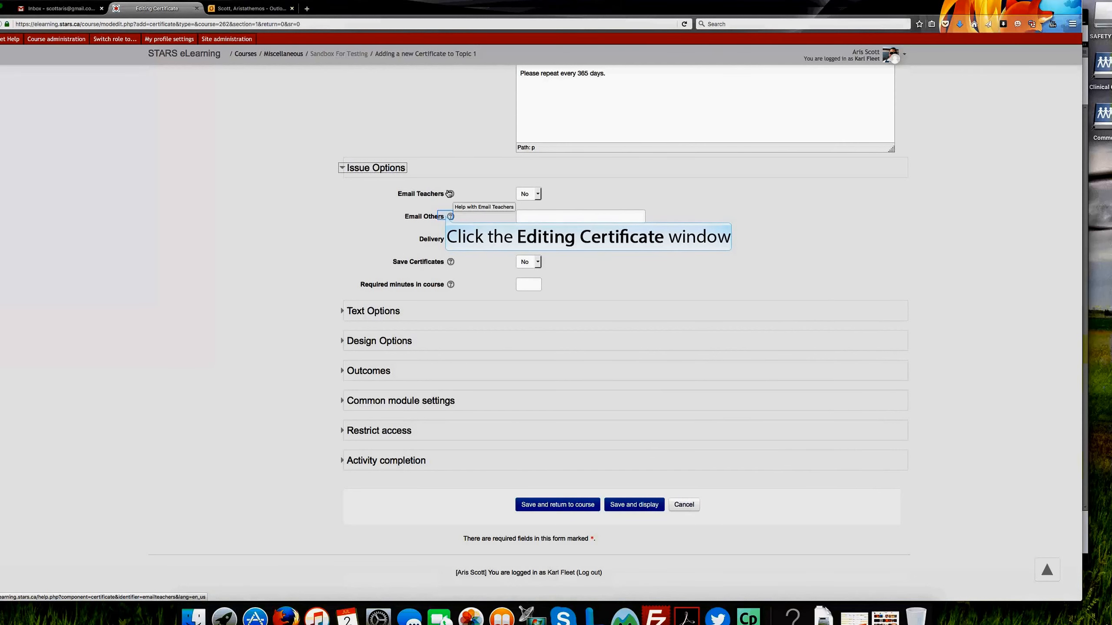
click(449, 216)
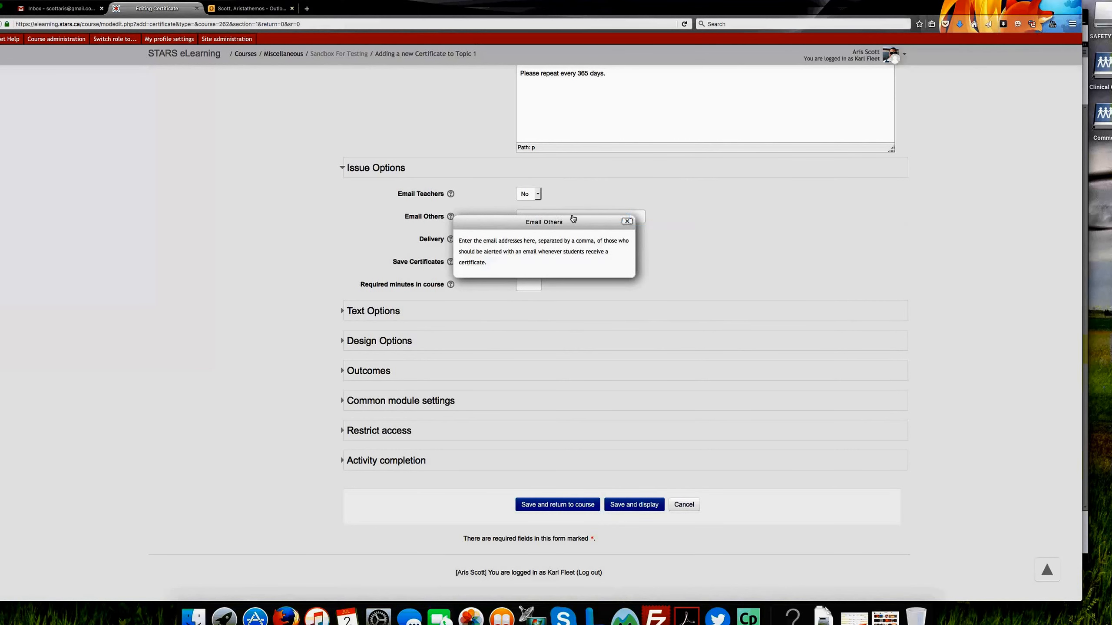
click(624, 221)
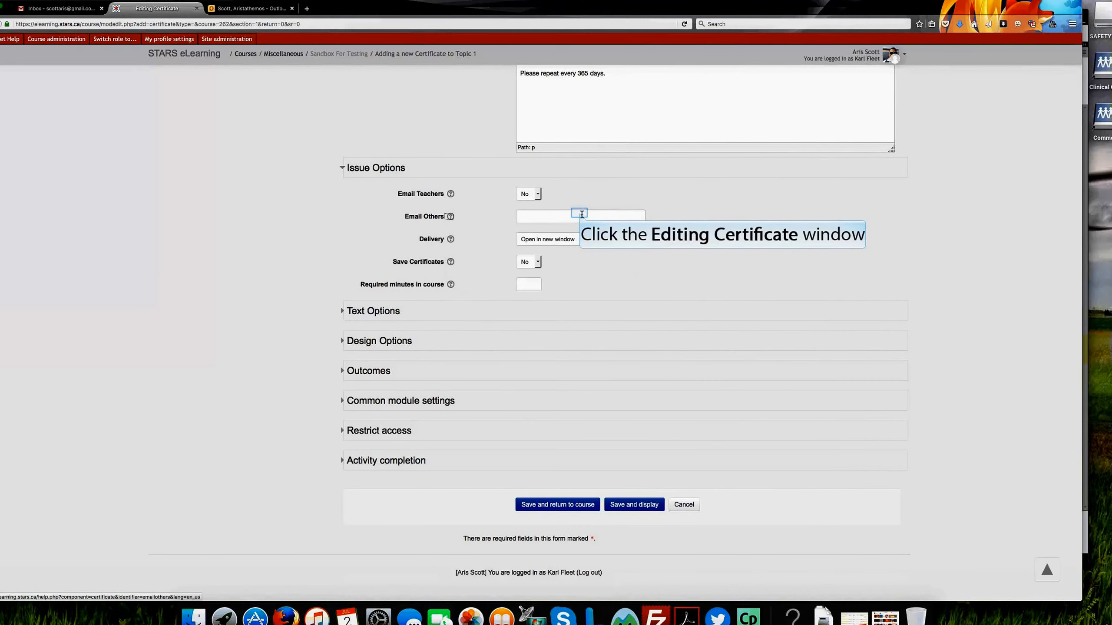
click(579, 212)
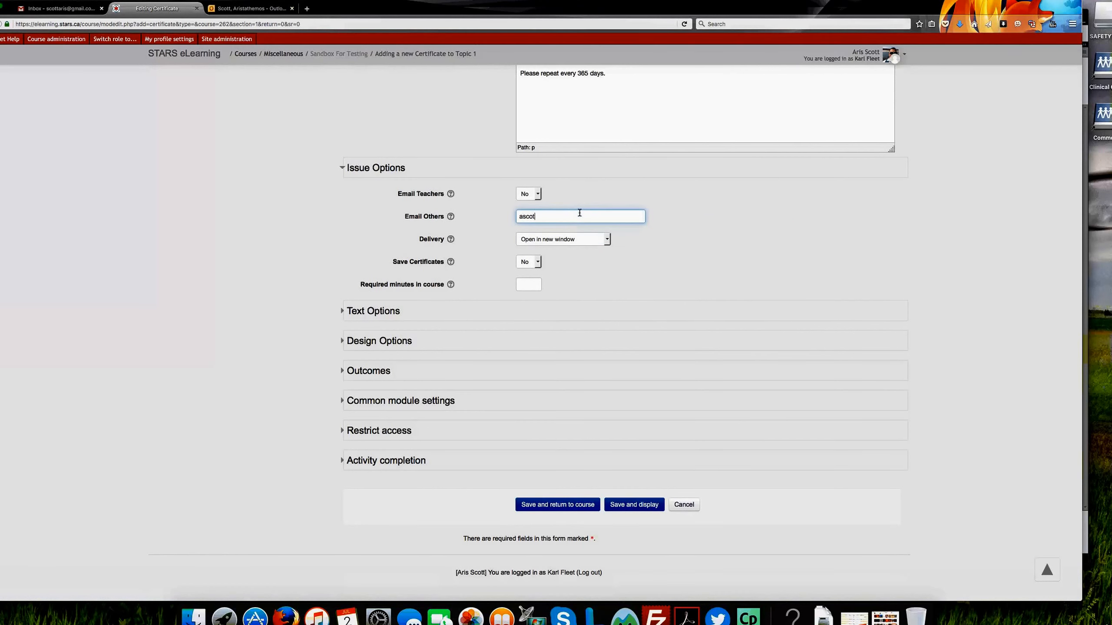
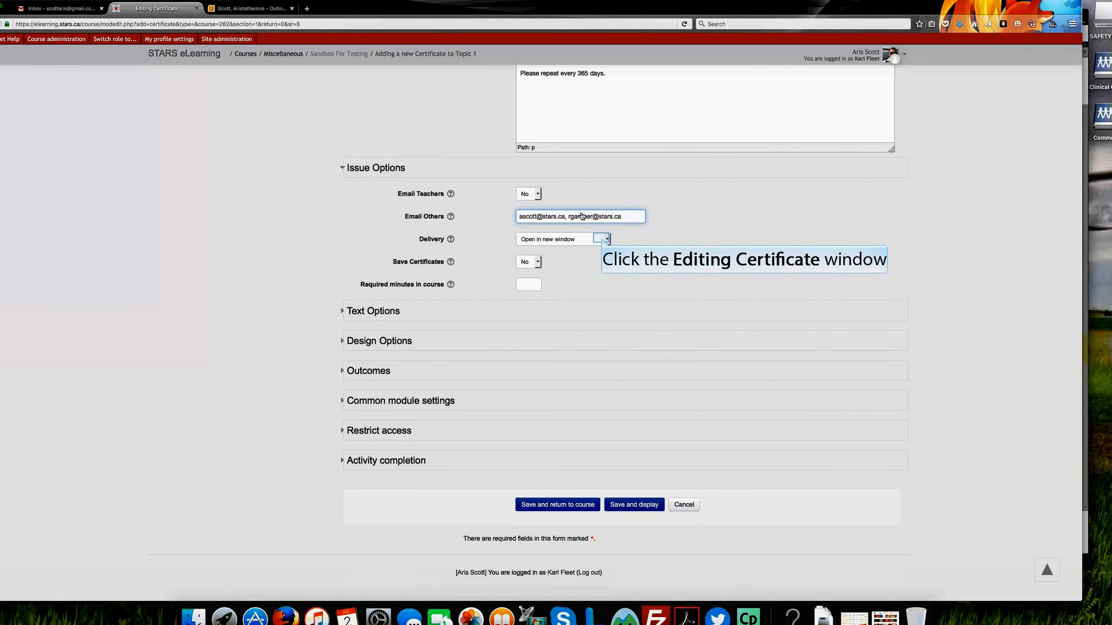
Step: Review the delivery choices and set Save Certificates to Yes in the issue options
click(603, 240)
click(602, 240)
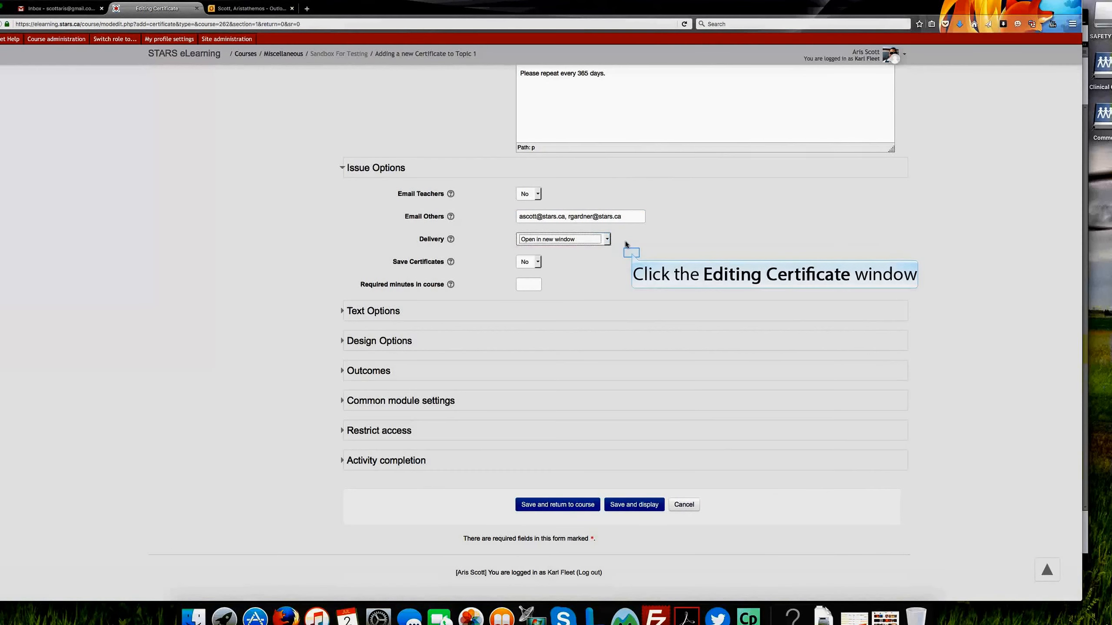
click(538, 261)
click(523, 279)
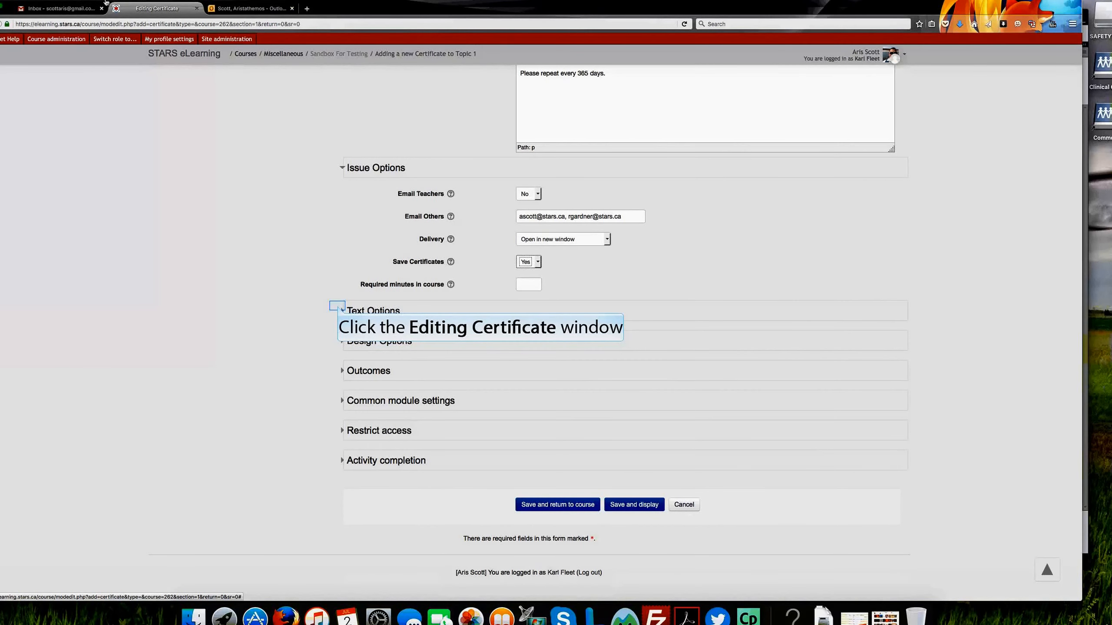
Step: Set the certificate's Print Date to Date Issued with the January 1, 2000 date format in the text options
click(340, 310)
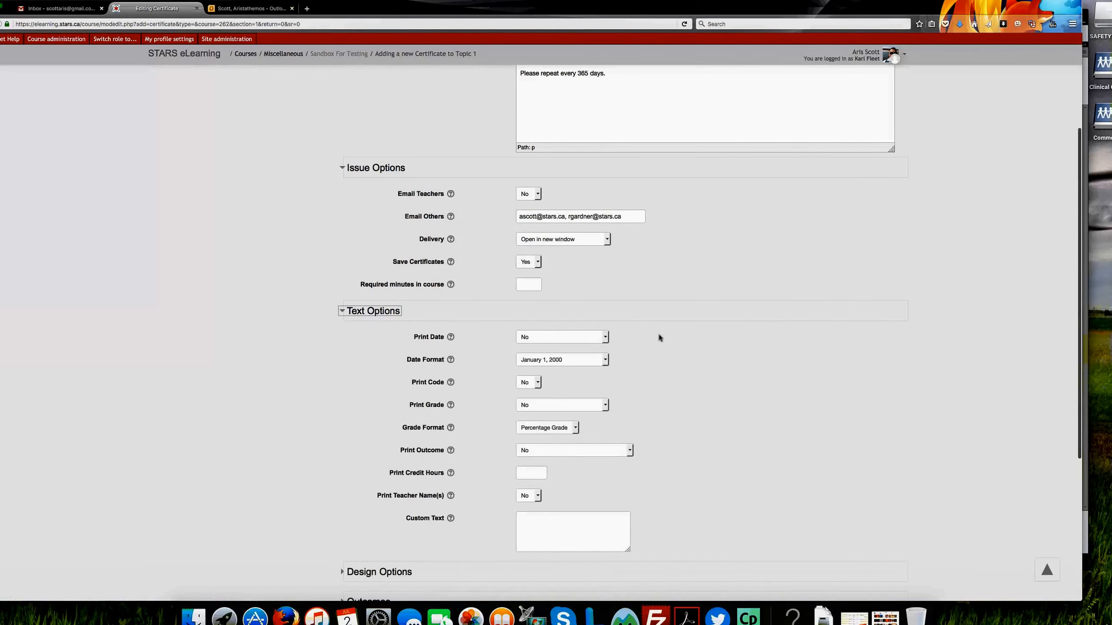
scroll(728, 395, down, 5)
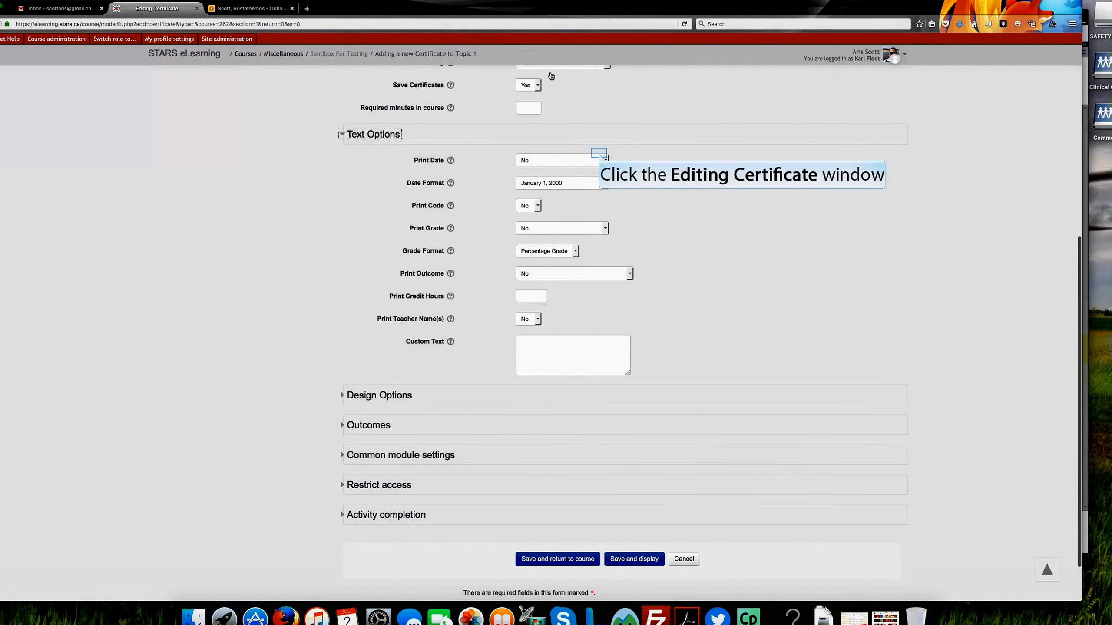
click(599, 156)
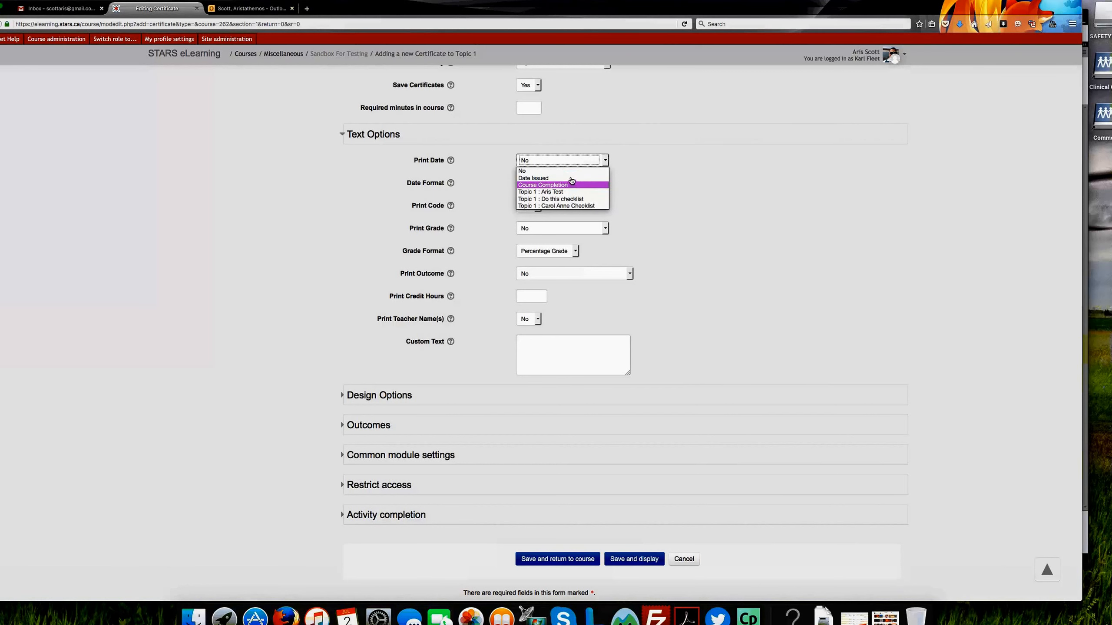
click(571, 179)
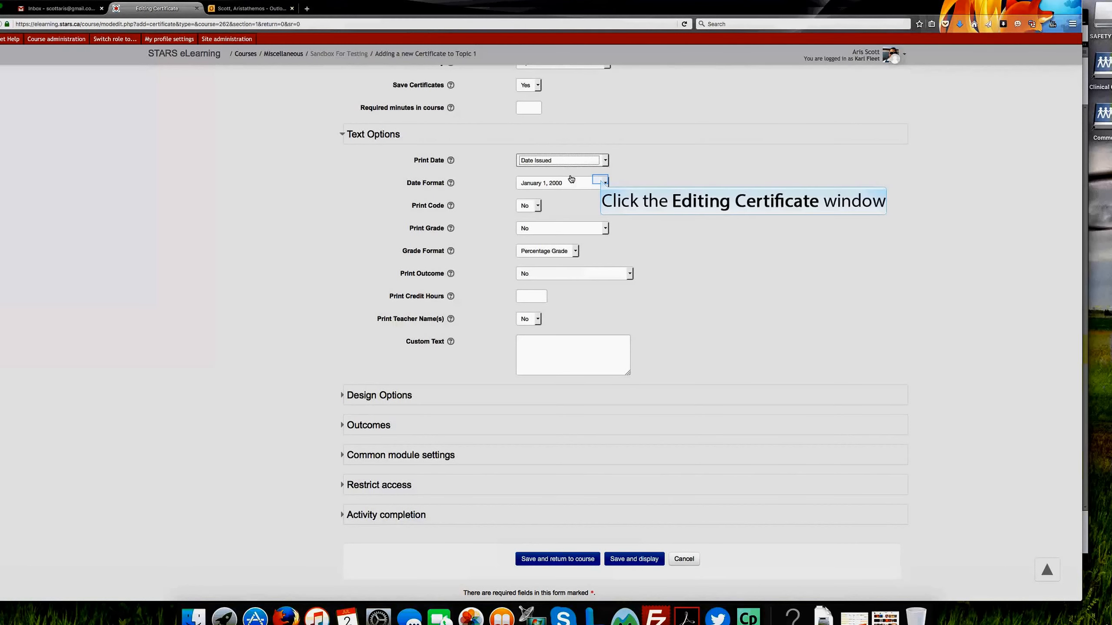
click(601, 182)
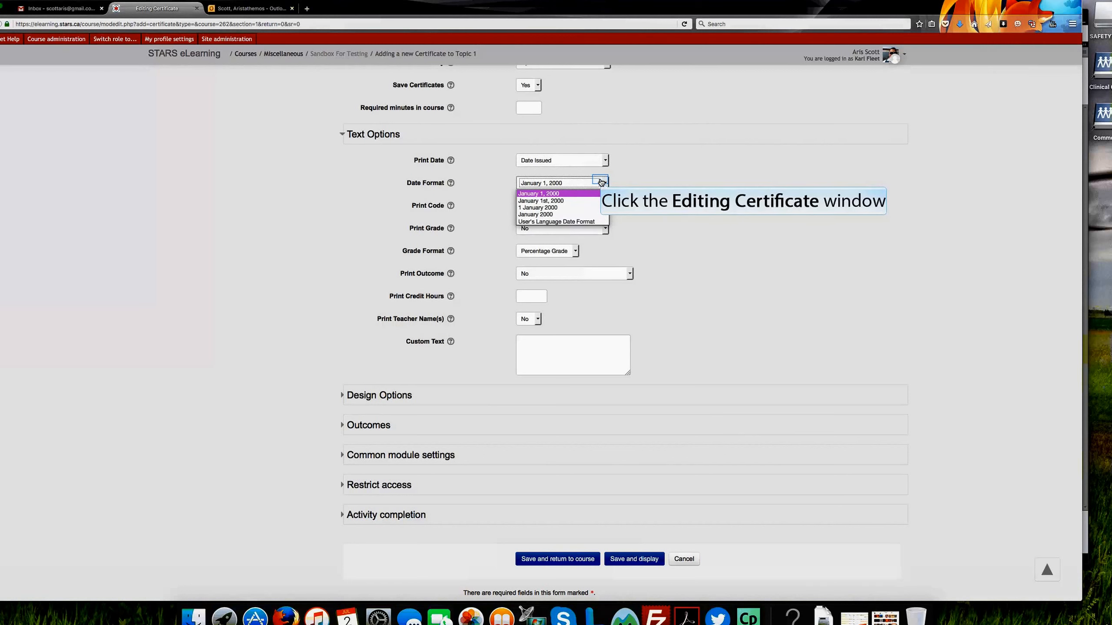
click(600, 182)
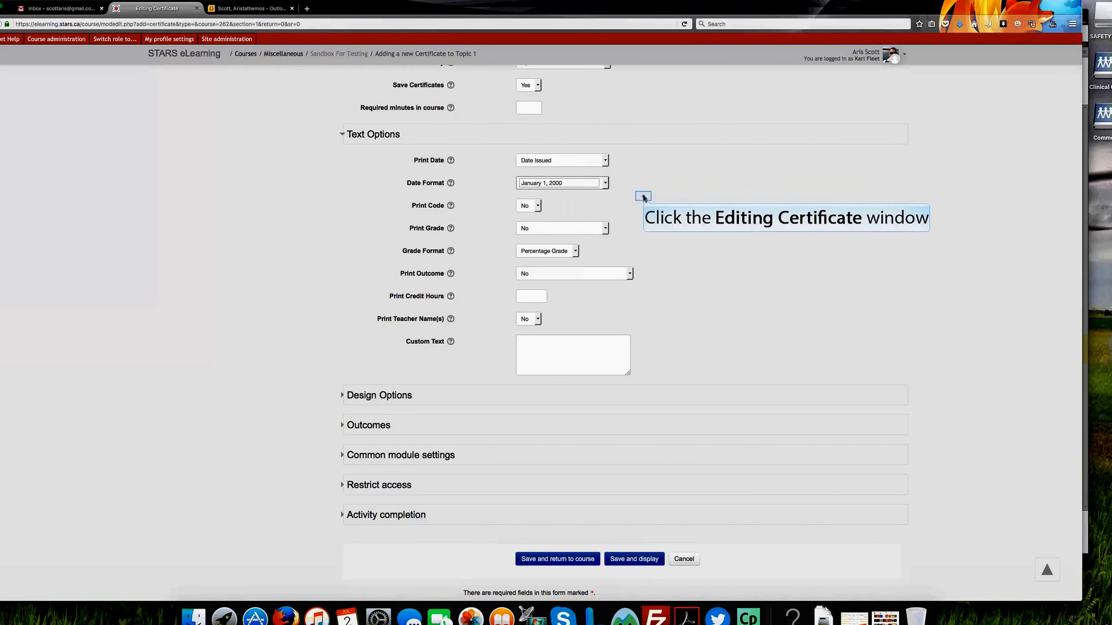
Step: Check the Print Code choices and read the help explanation for that setting
click(530, 206)
click(531, 207)
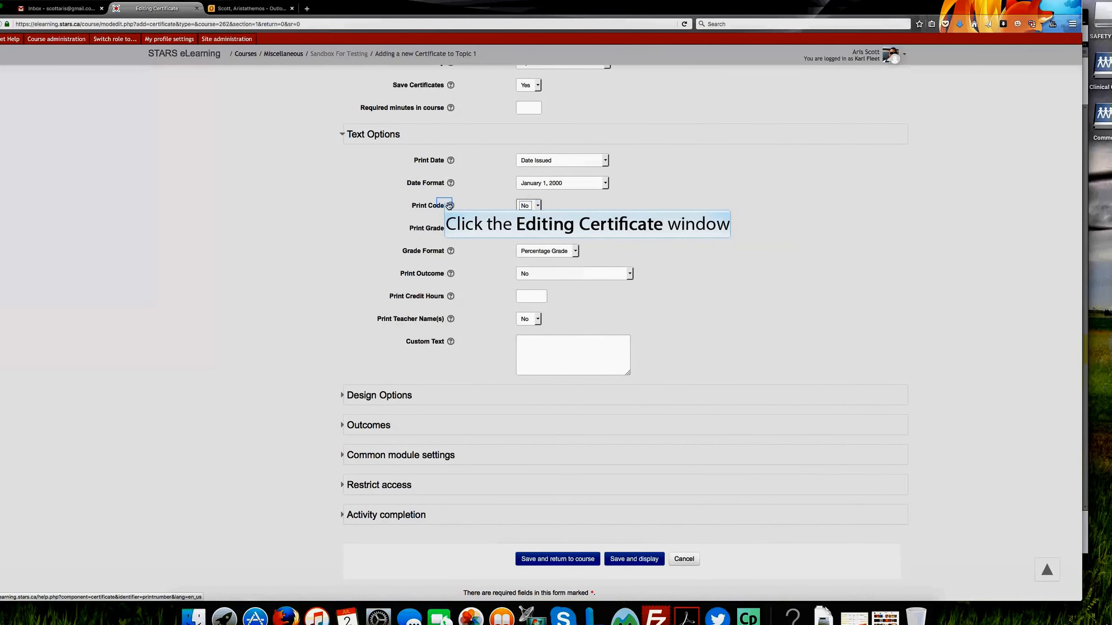
click(450, 205)
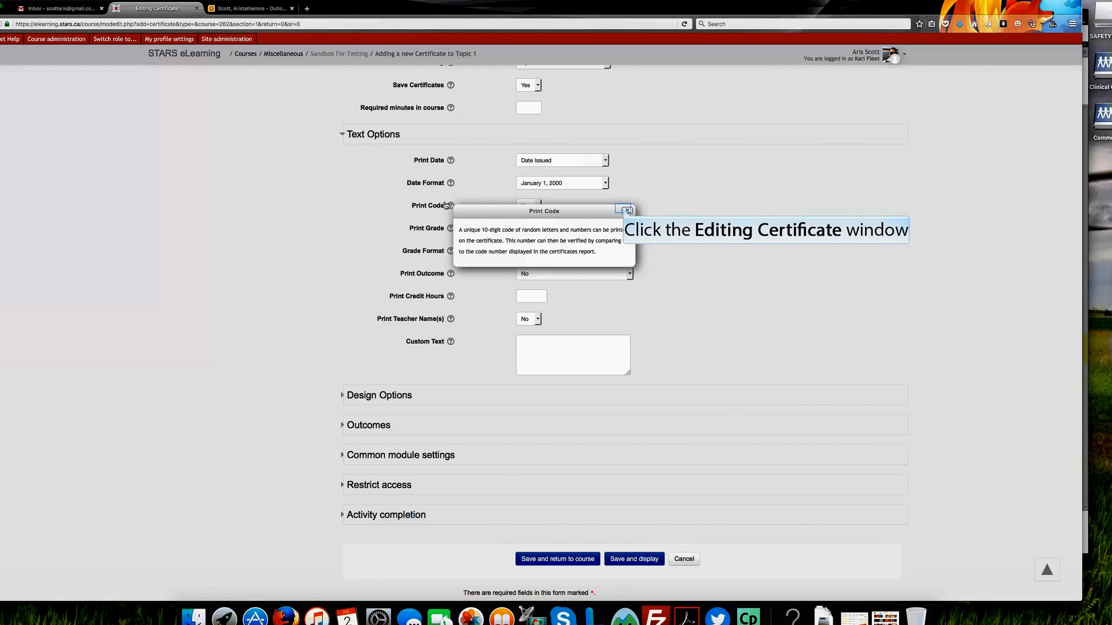
click(626, 210)
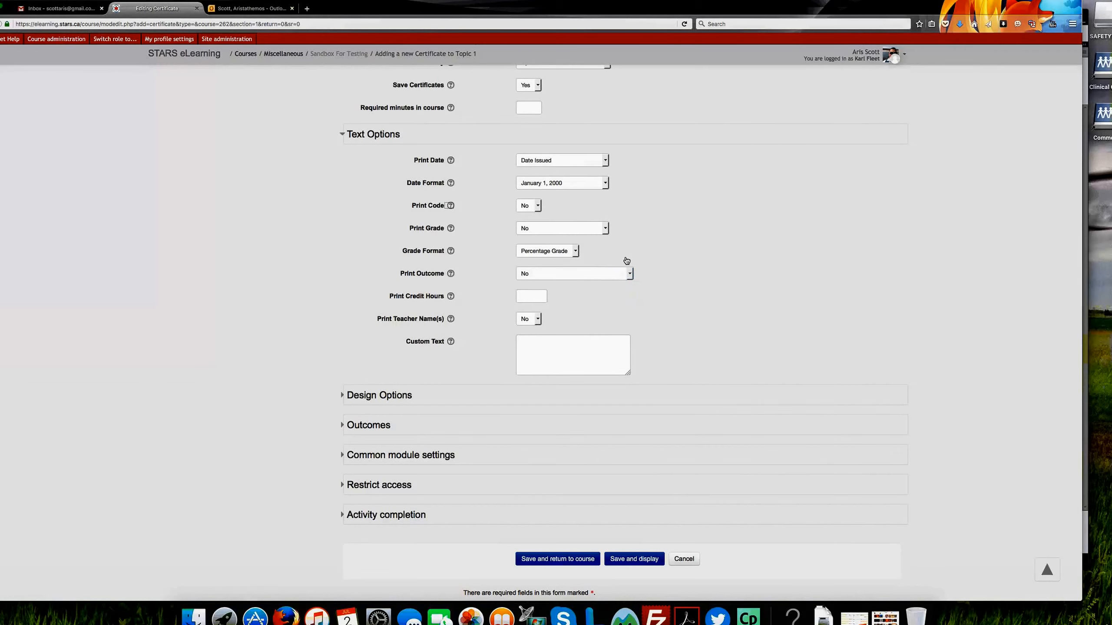
Step: Set Print Credit Hours to 5, with Print Outcome and Print Teacher Name(s) both at No
click(627, 274)
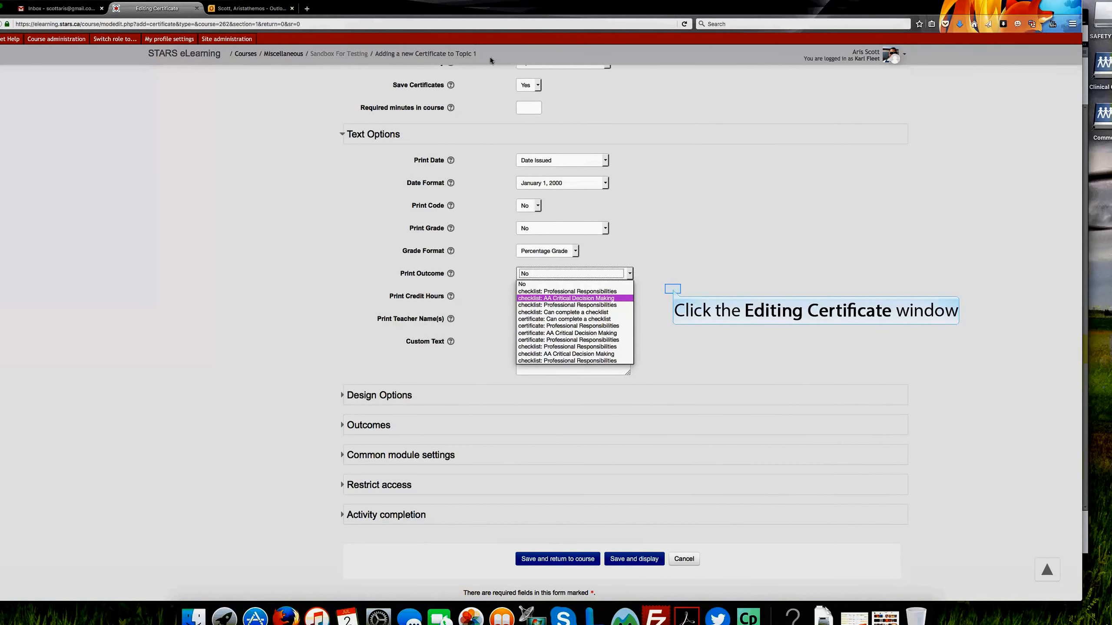
click(672, 289)
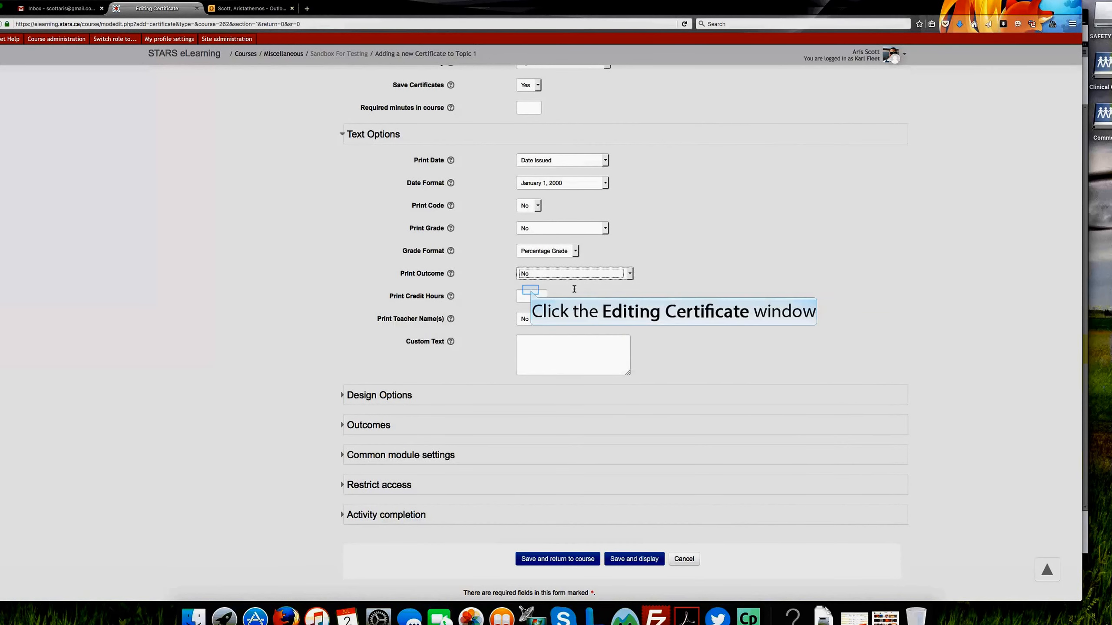
click(532, 291)
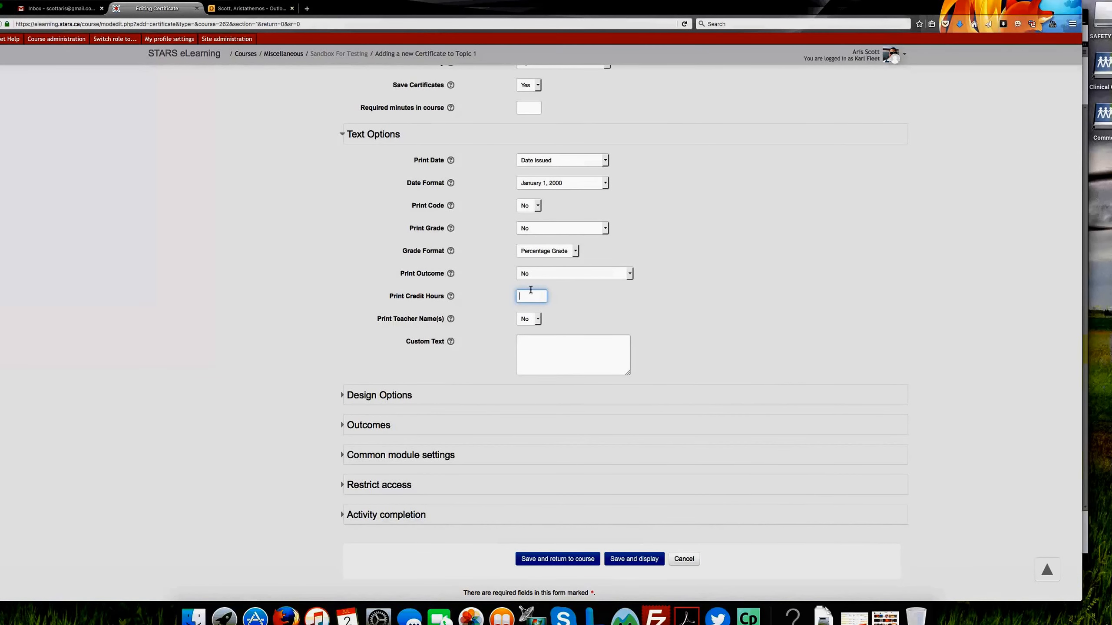
text(5)
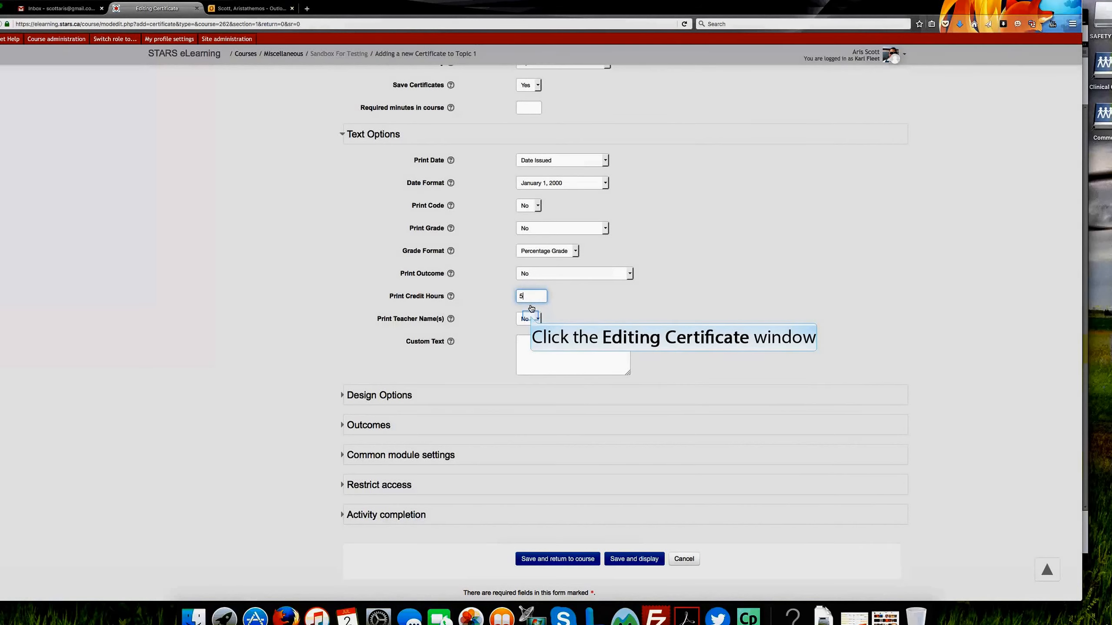
click(531, 318)
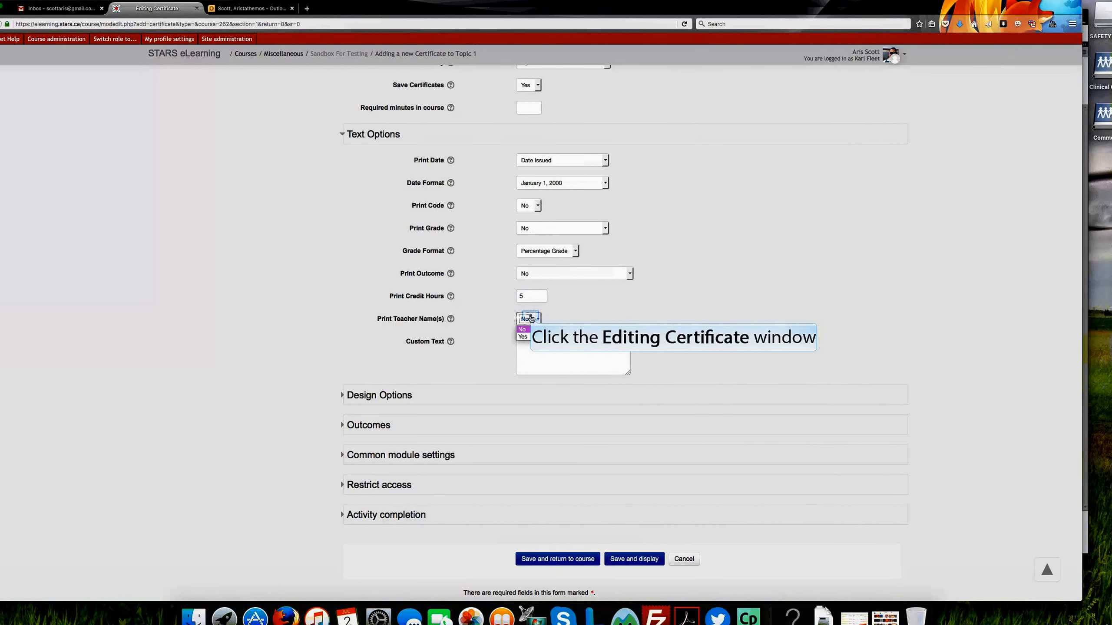
click(566, 315)
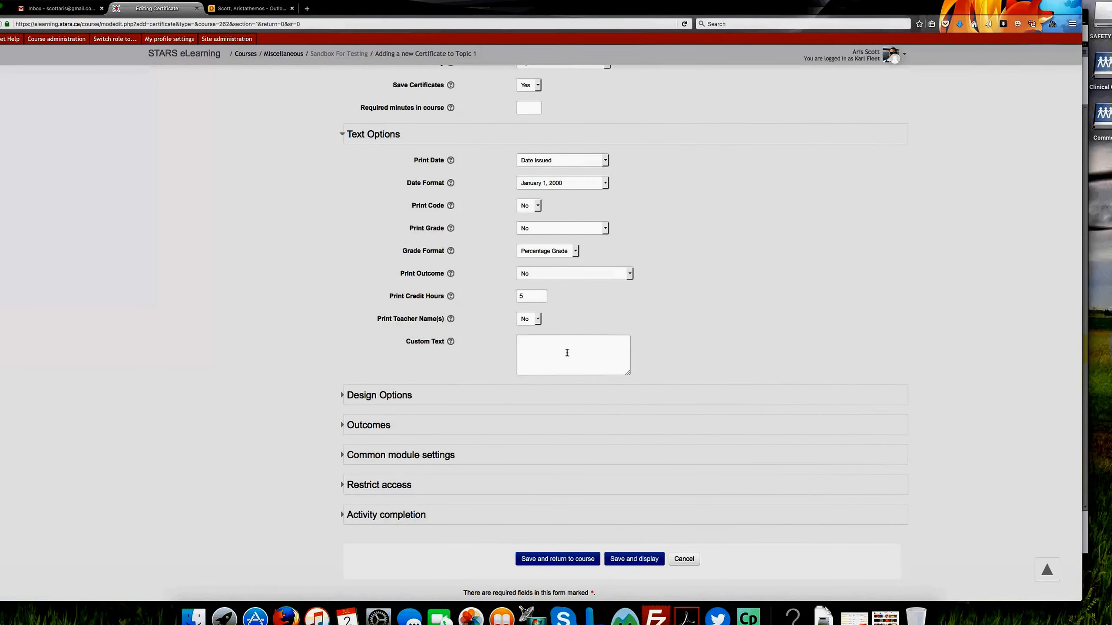
Step: Enter a short sample sentence praising a named person as the certificate's Custom Text
scroll(567, 353, down, 2)
click(552, 309)
text(Aris )
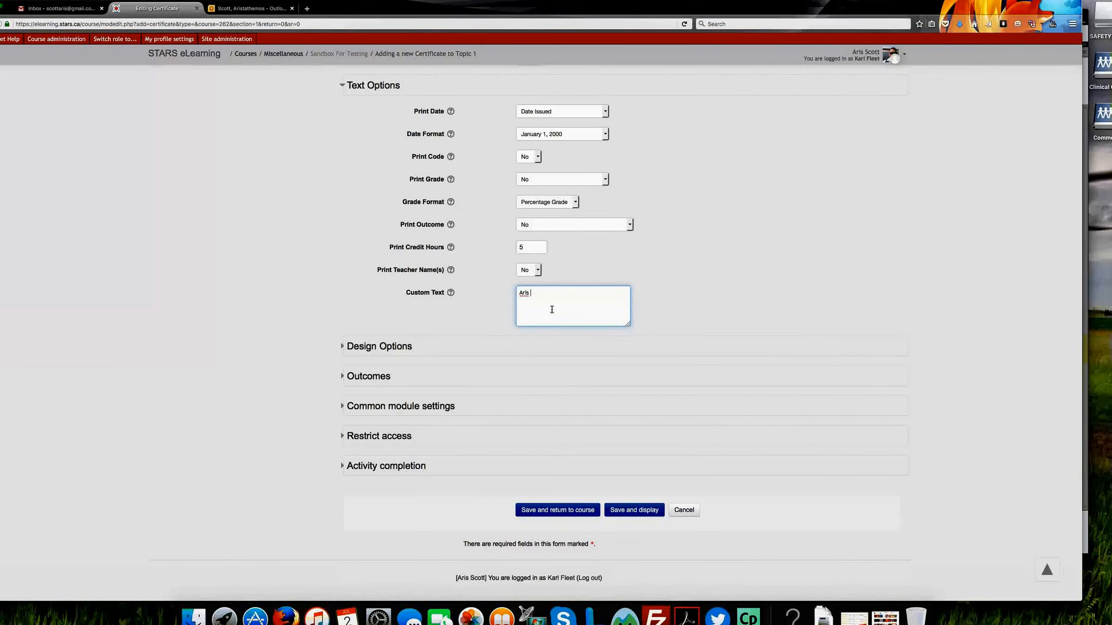
text(is great.)
Step: Read the help explanation for Custom Text and clear the sample sentence from that setting
click(448, 293)
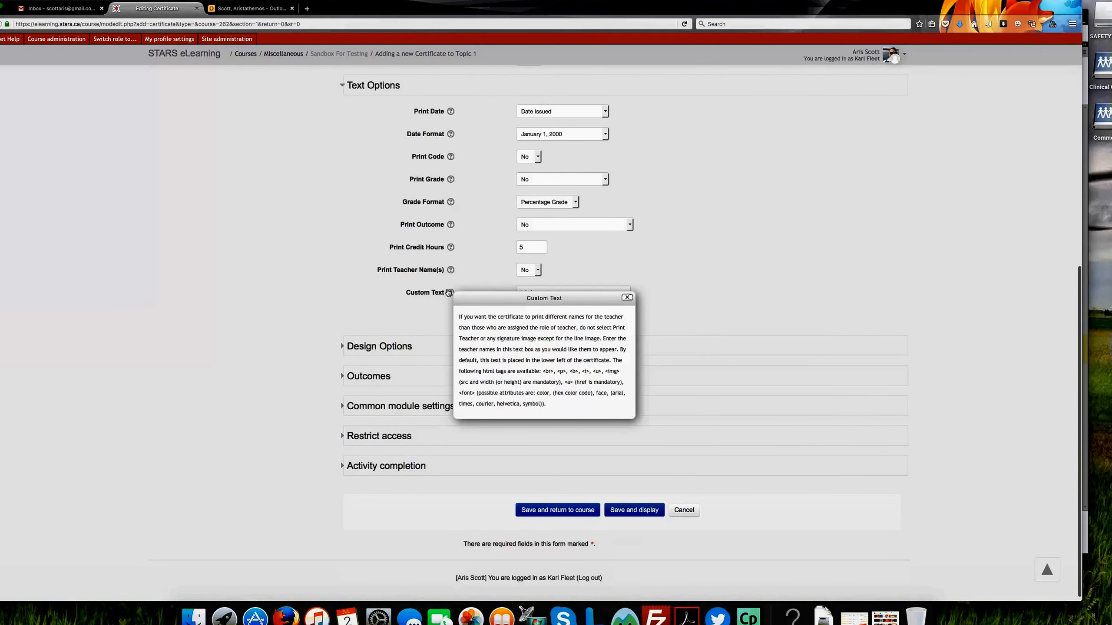
click(626, 297)
drag(553, 292, 487, 294)
key(BackSpace)
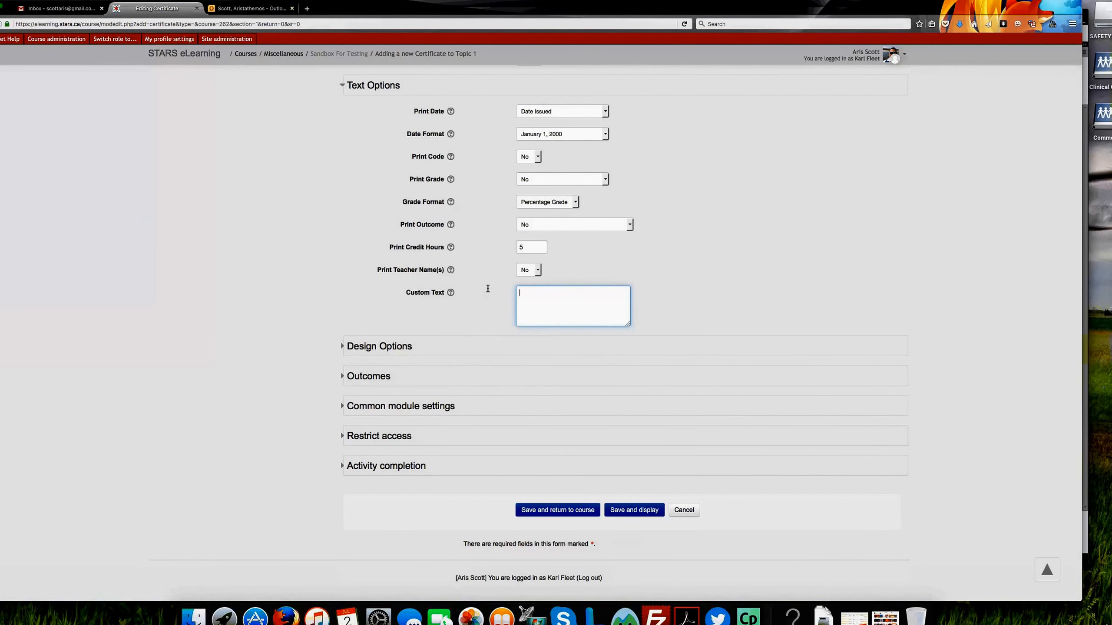
Step: Review the Certificate Type choices in the design options and read the help explanation for that setting
click(340, 343)
scroll(700, 444, down, 4)
click(585, 208)
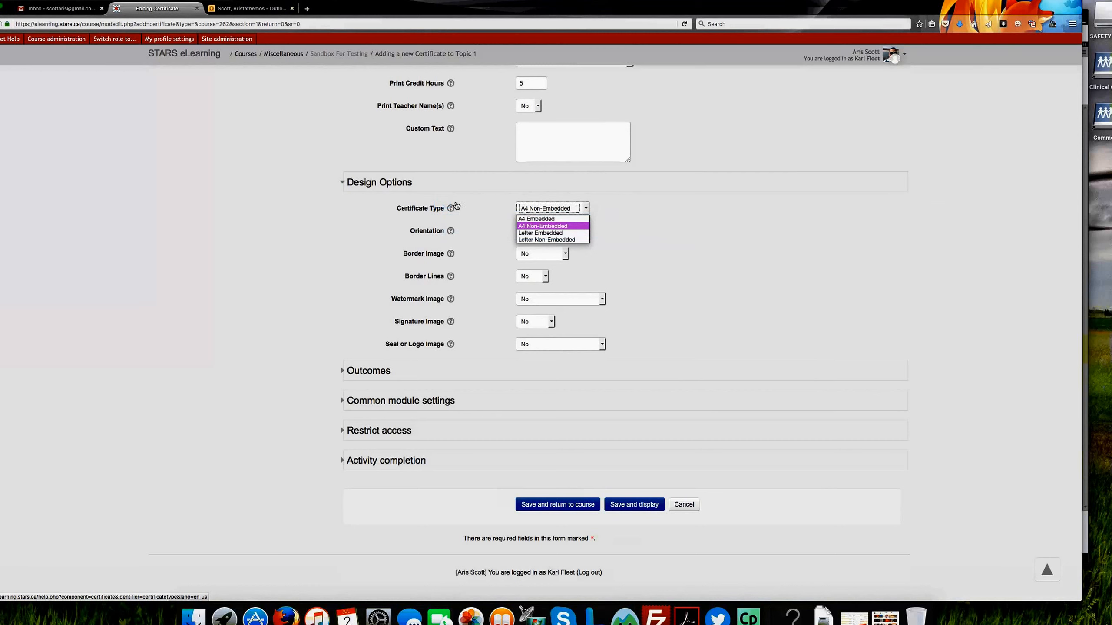
click(443, 206)
click(451, 208)
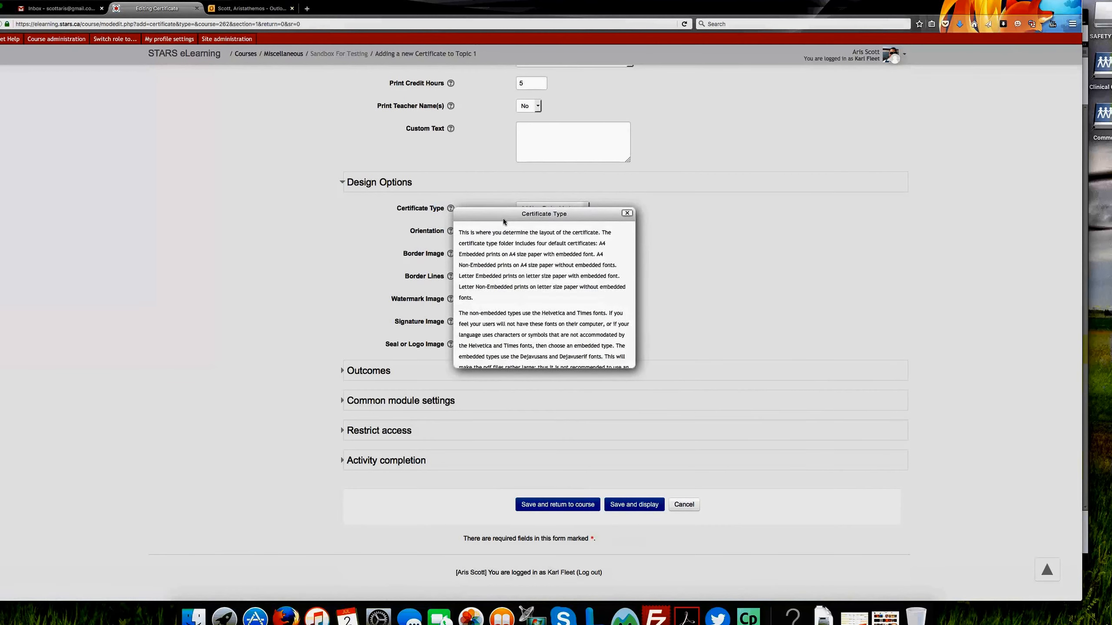
scroll(529, 279, down, 3)
scroll(529, 279, up, 3)
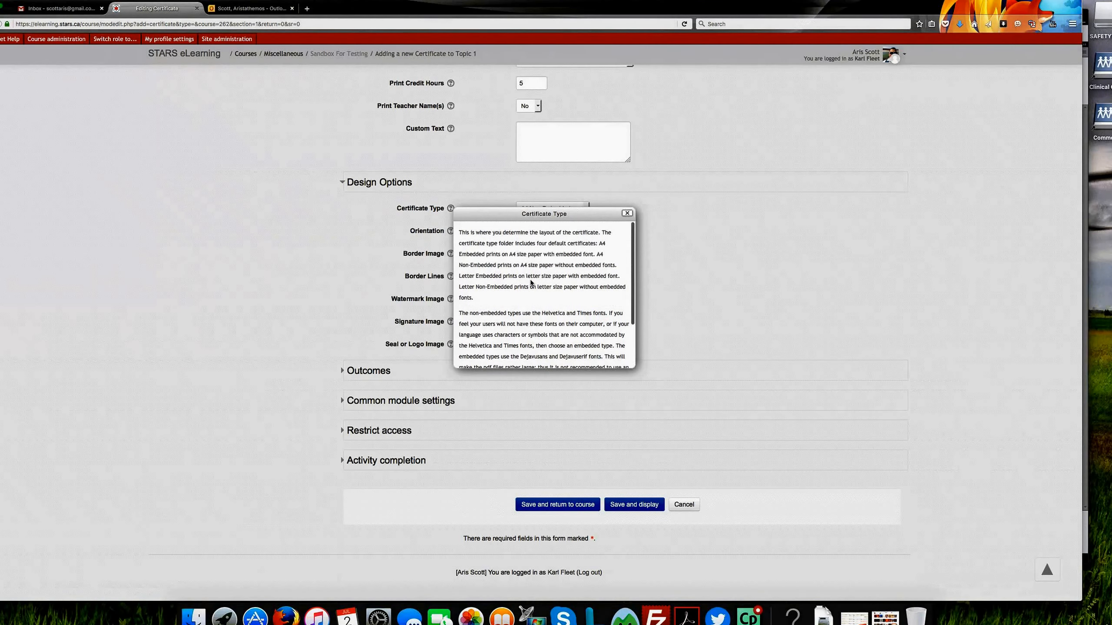
click(627, 214)
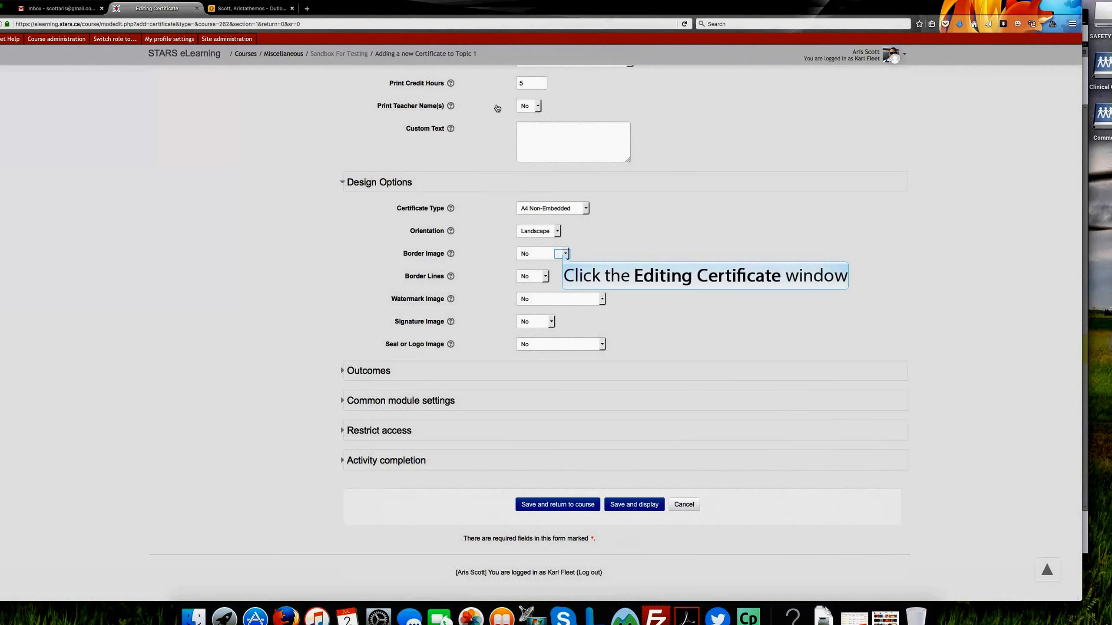
Step: Set Border Image to Fancy1-black and Border Lines to Black, checking the help explanation for Border Lines
click(564, 255)
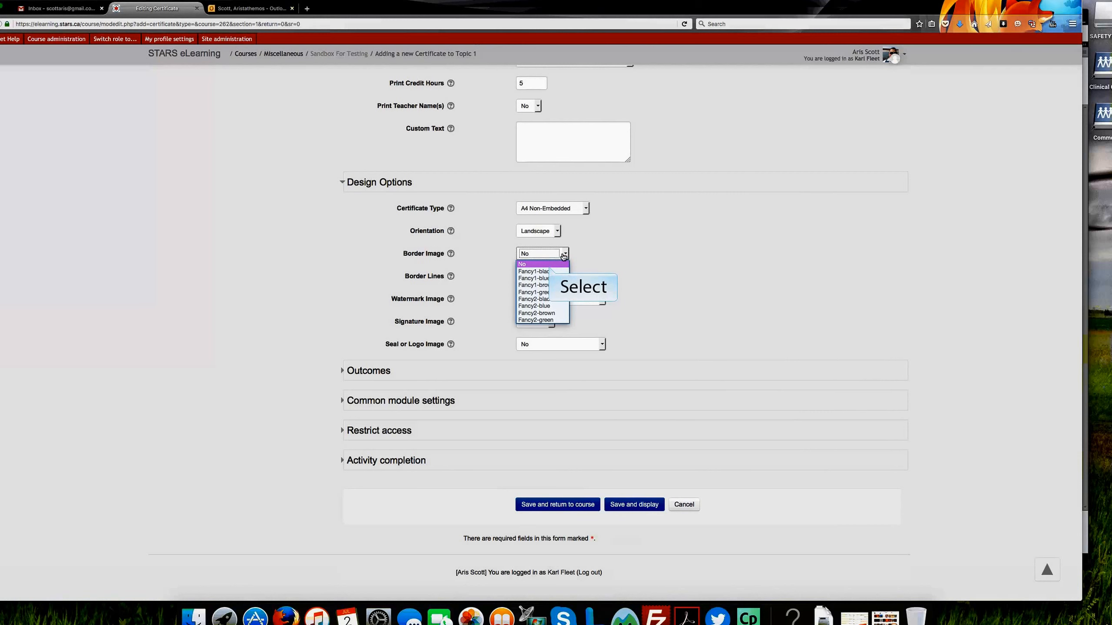
click(549, 271)
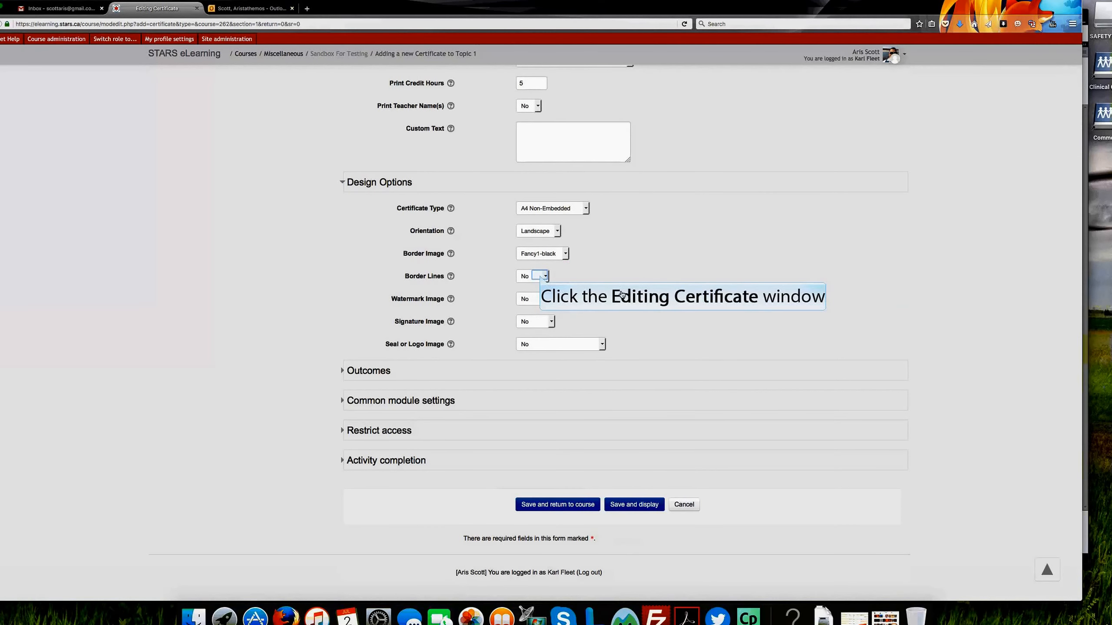
click(541, 277)
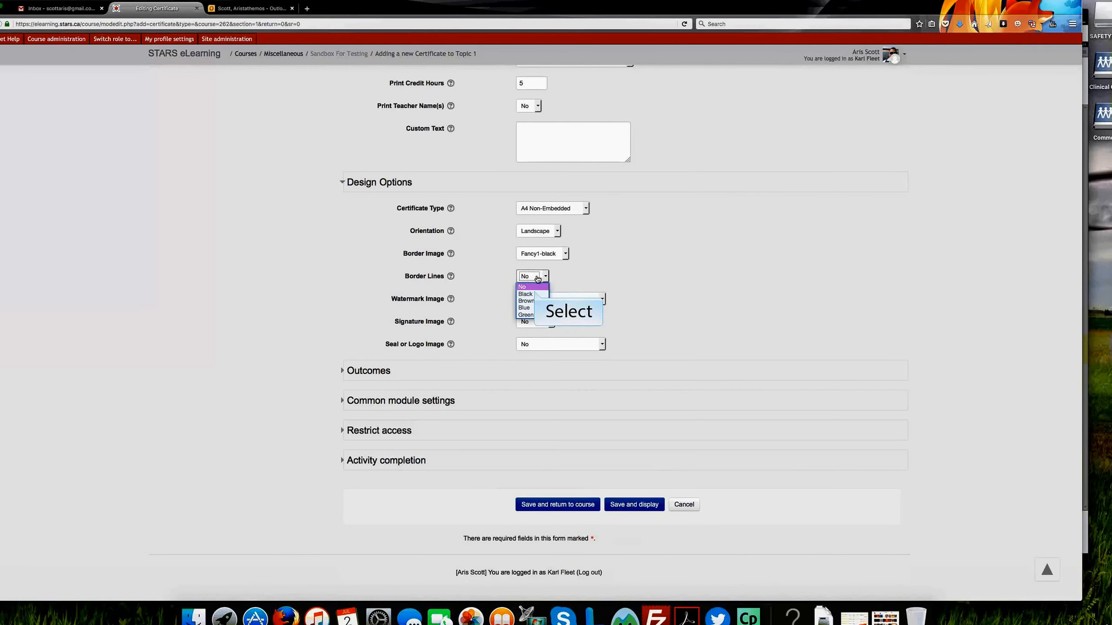
click(536, 294)
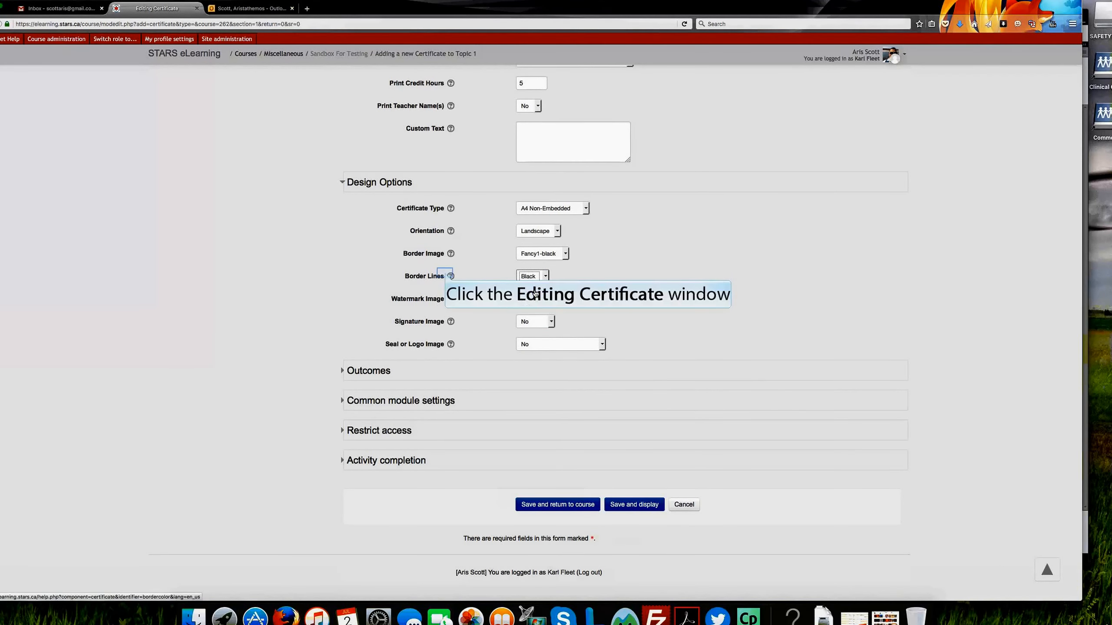
click(446, 276)
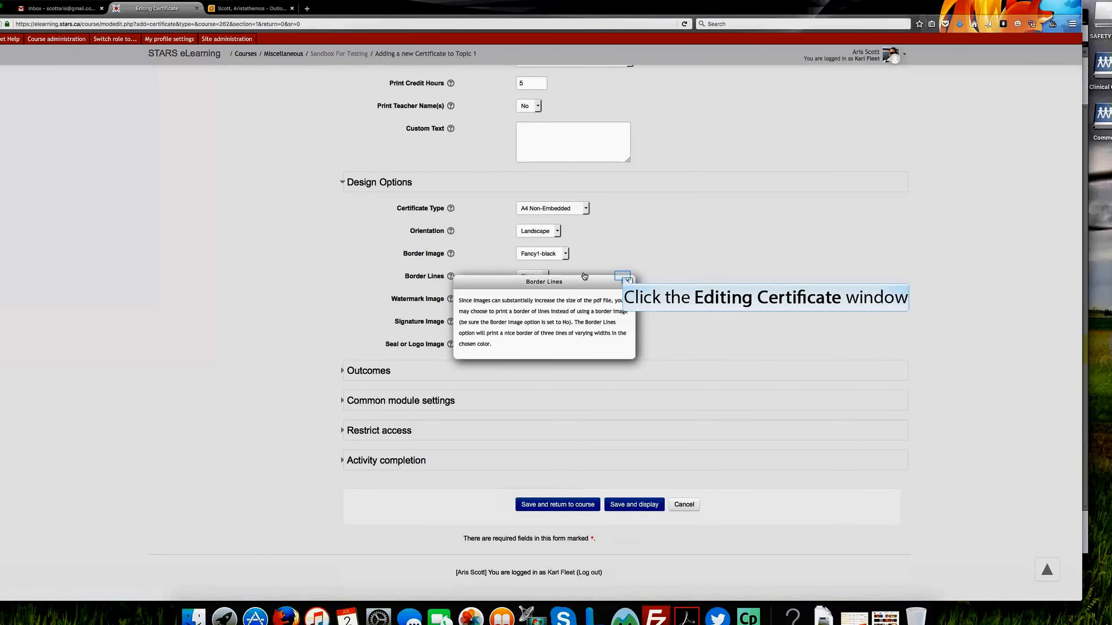
click(622, 278)
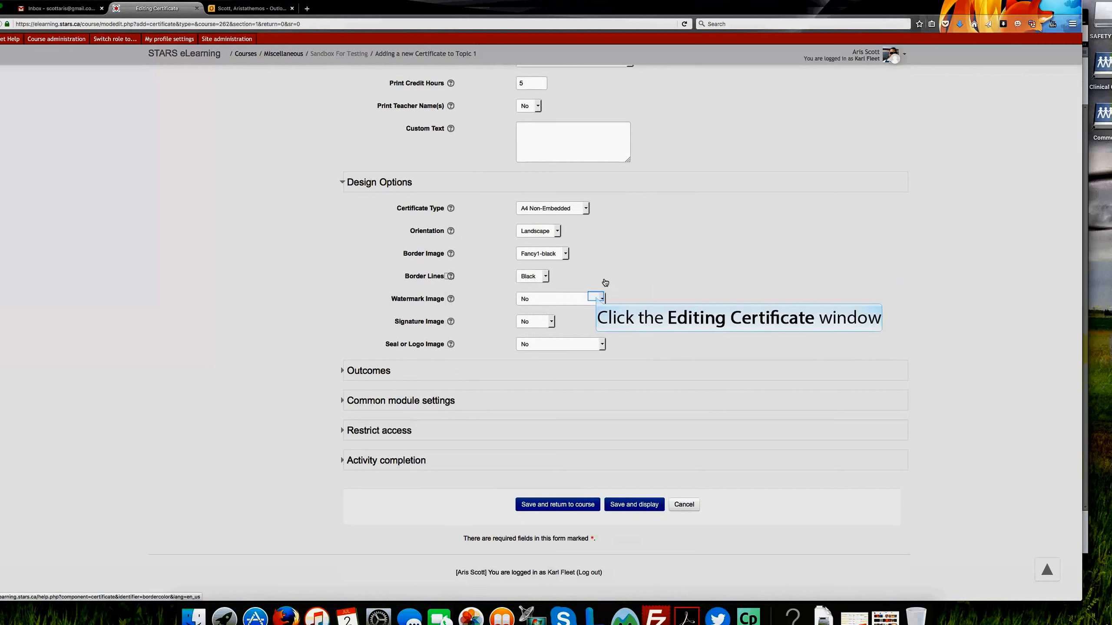
Step: Review the available Watermark Image choices in the design options, leaving the setting at No
click(597, 299)
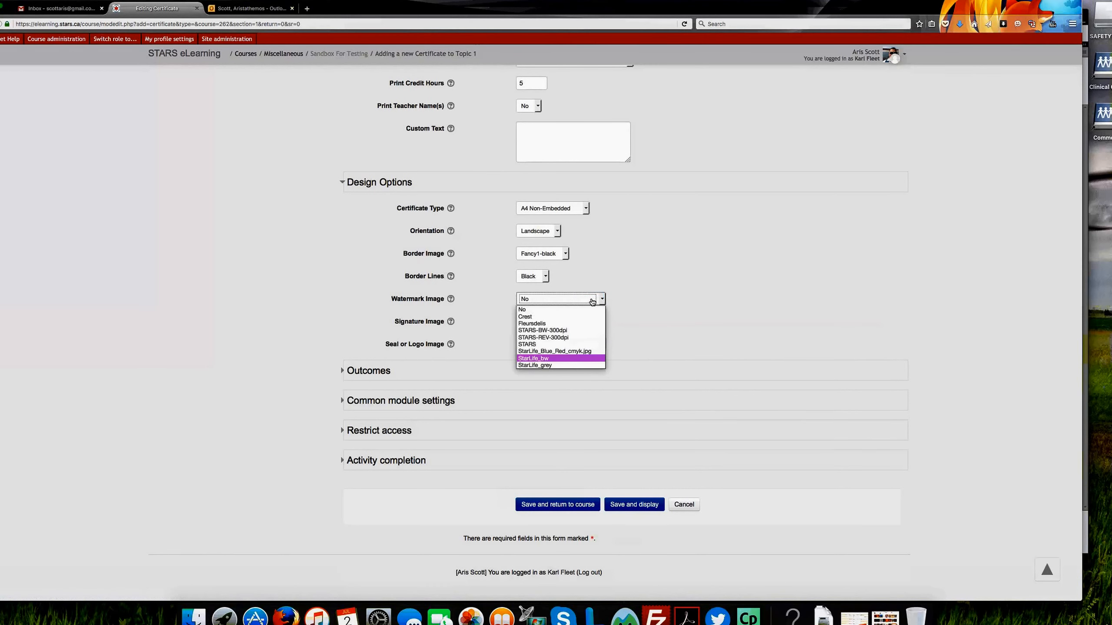
key(Up)
key(Up)
key(Up)
key(Up)
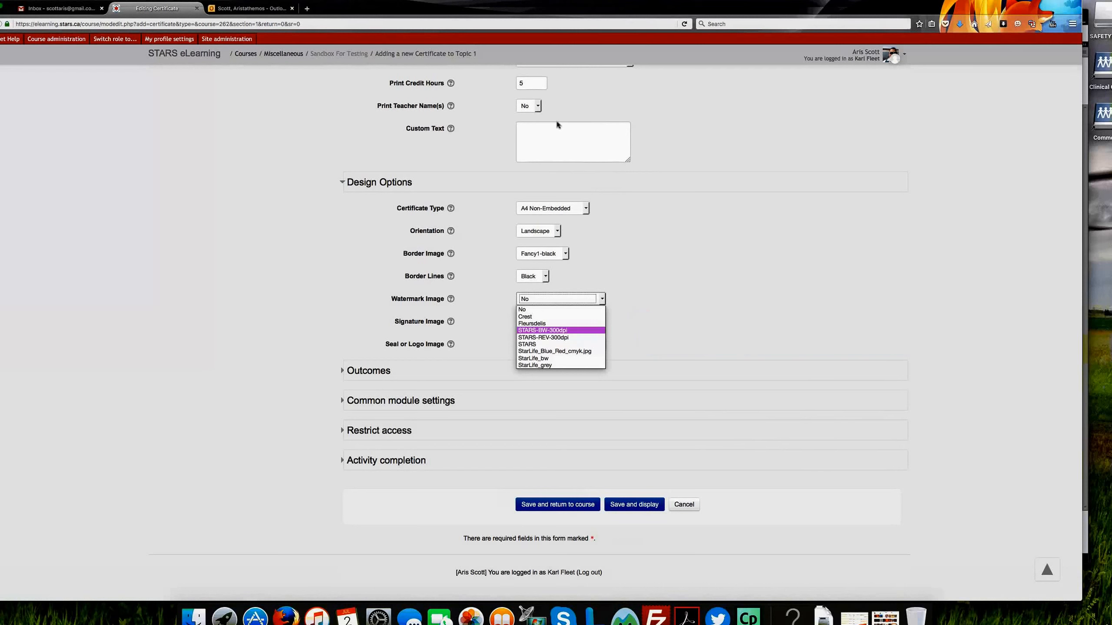
click(642, 316)
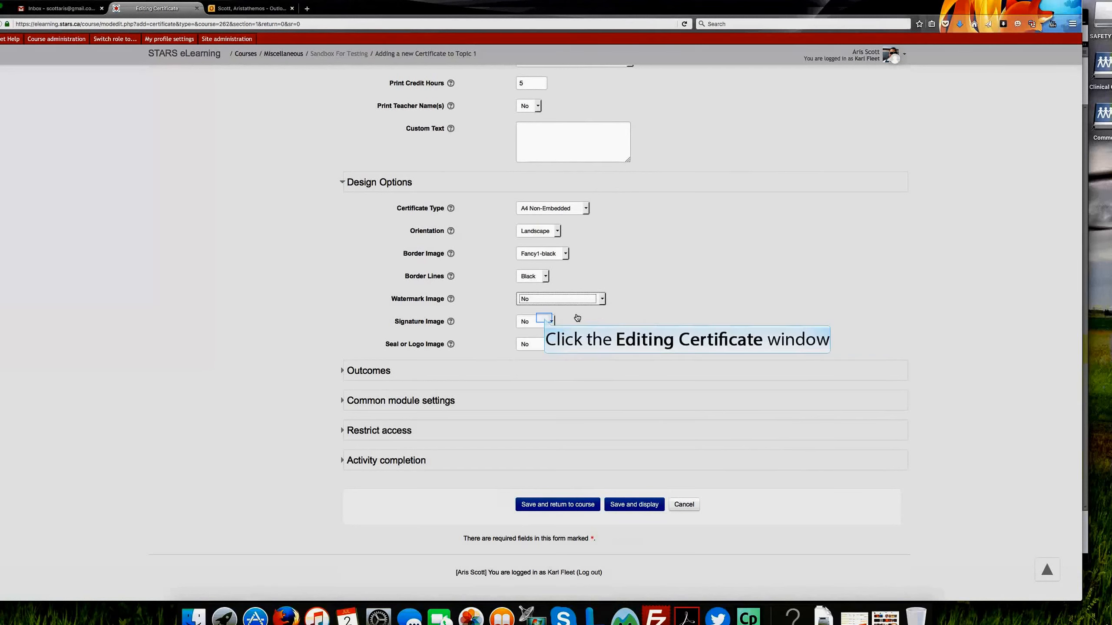
Step: Check the Signature Image choices, keeping No, and set Seal or Logo Image to STARS-REV-300dpi
click(546, 321)
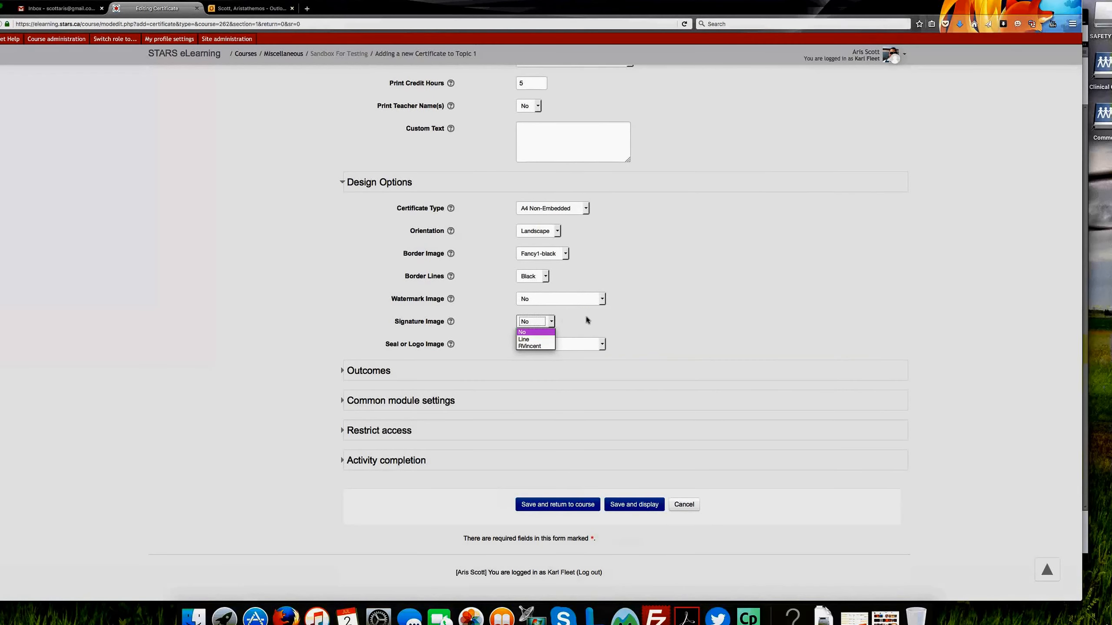
click(593, 320)
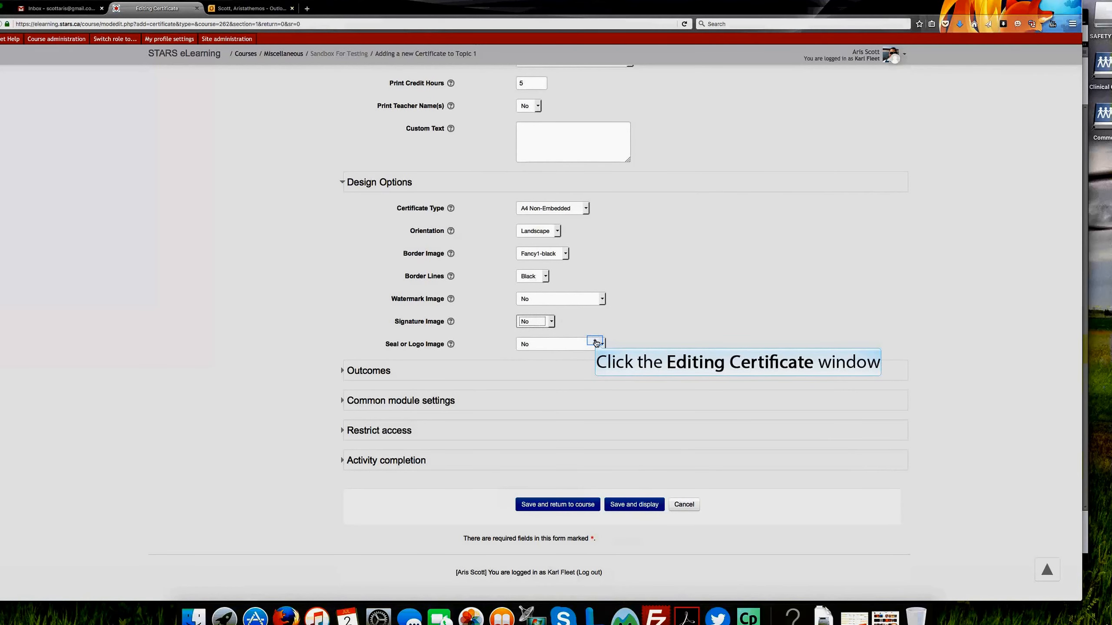
click(596, 344)
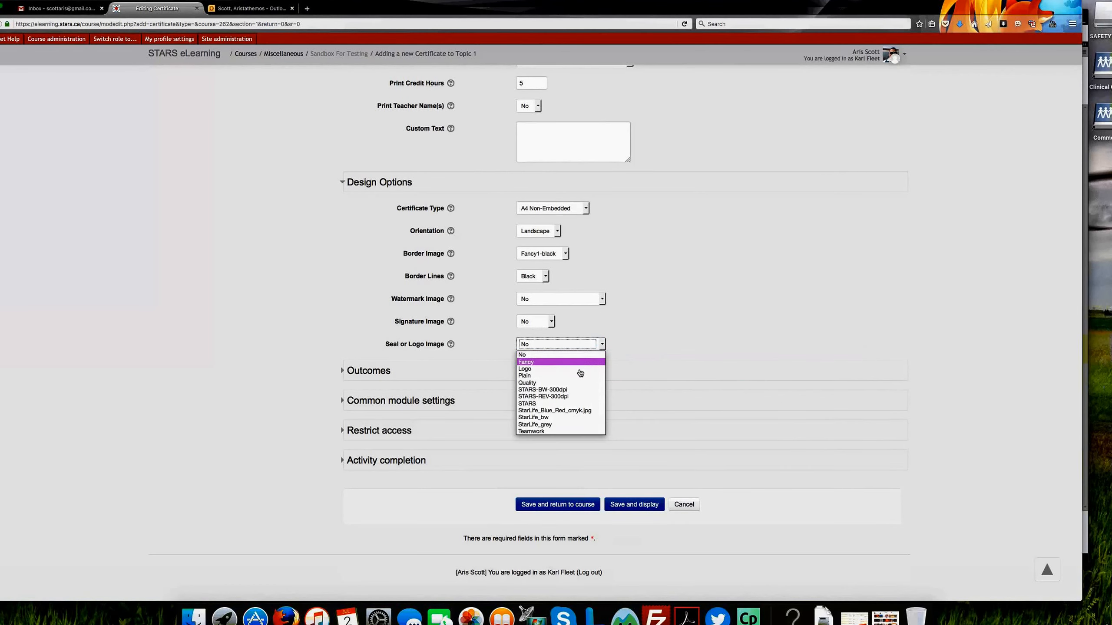
click(556, 396)
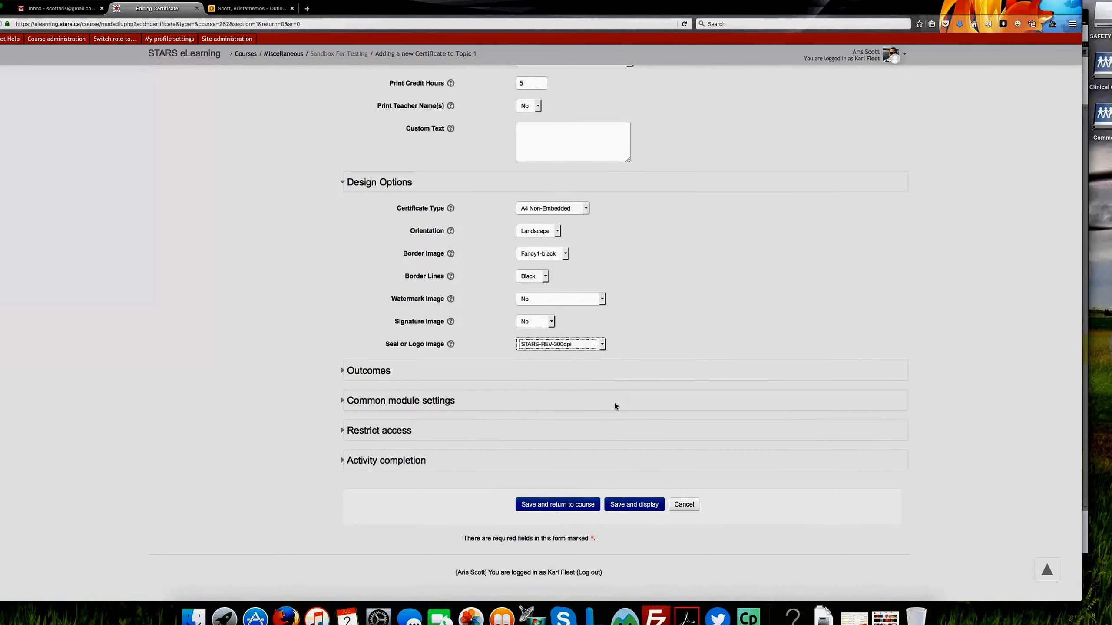
Step: Look through the Outcomes, Common module settings and Restrict access sections, collapsing each one again
click(351, 371)
click(351, 371)
click(351, 371)
scroll(516, 365, down, 2)
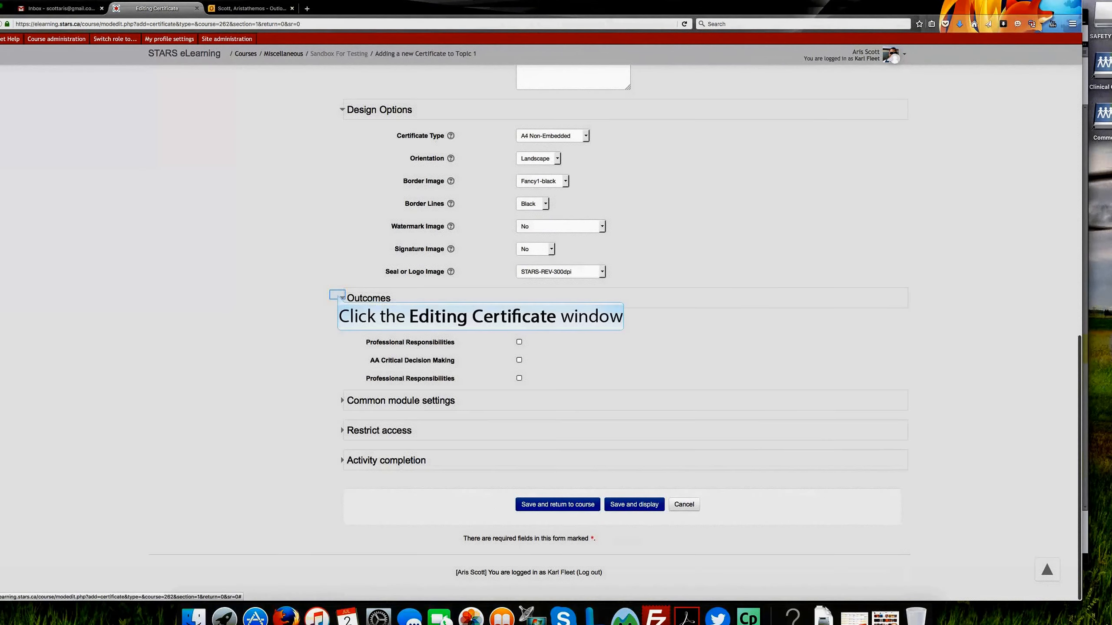
click(339, 297)
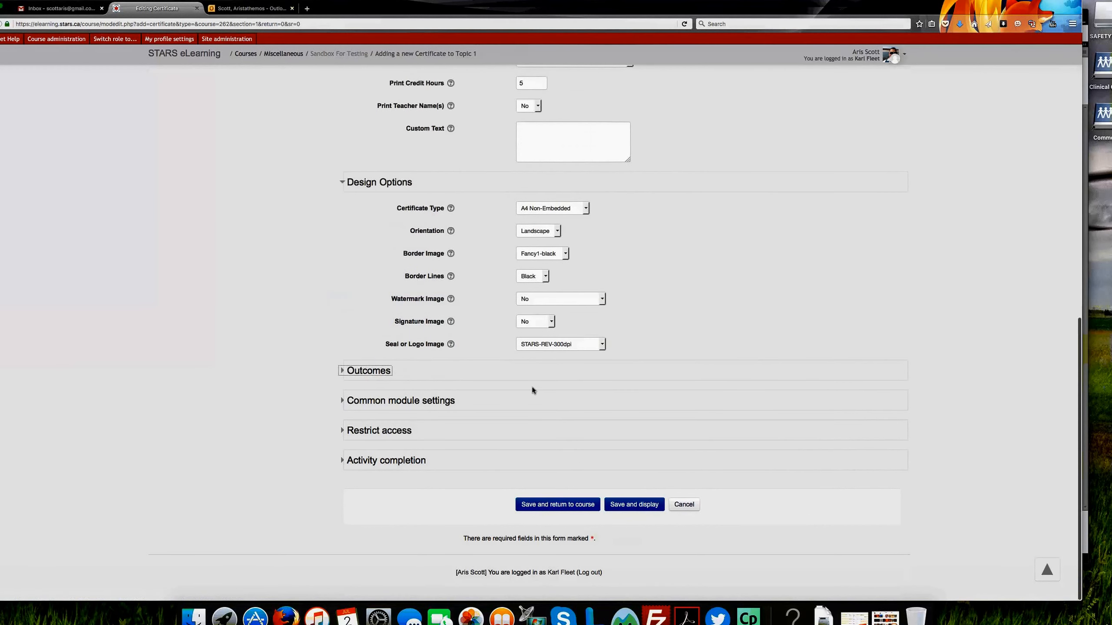
click(341, 401)
scroll(687, 438, down, 3)
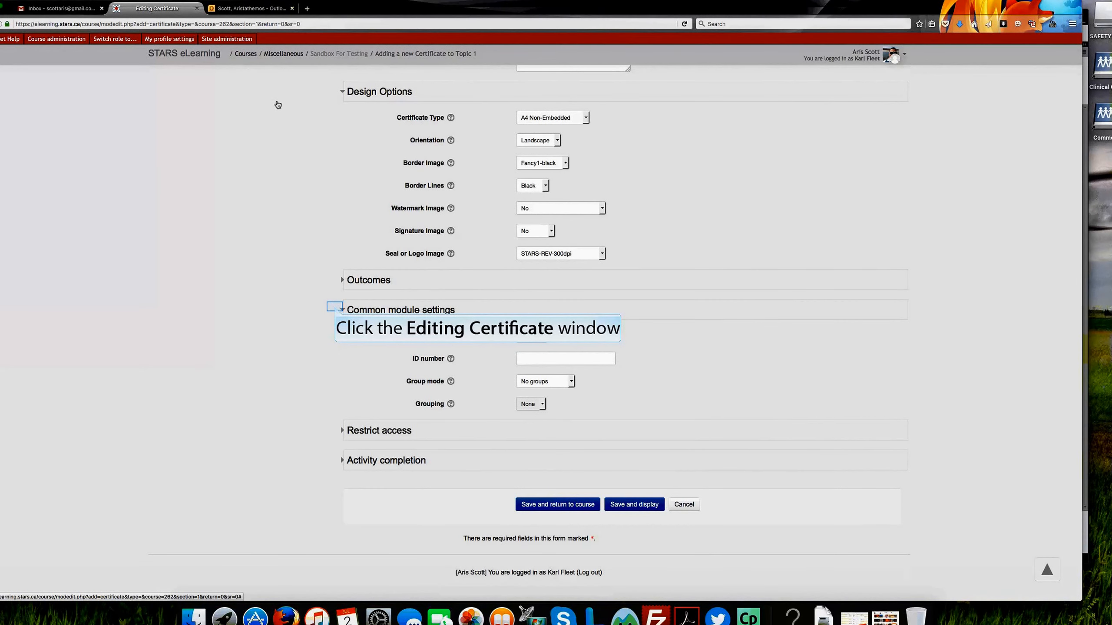
click(336, 310)
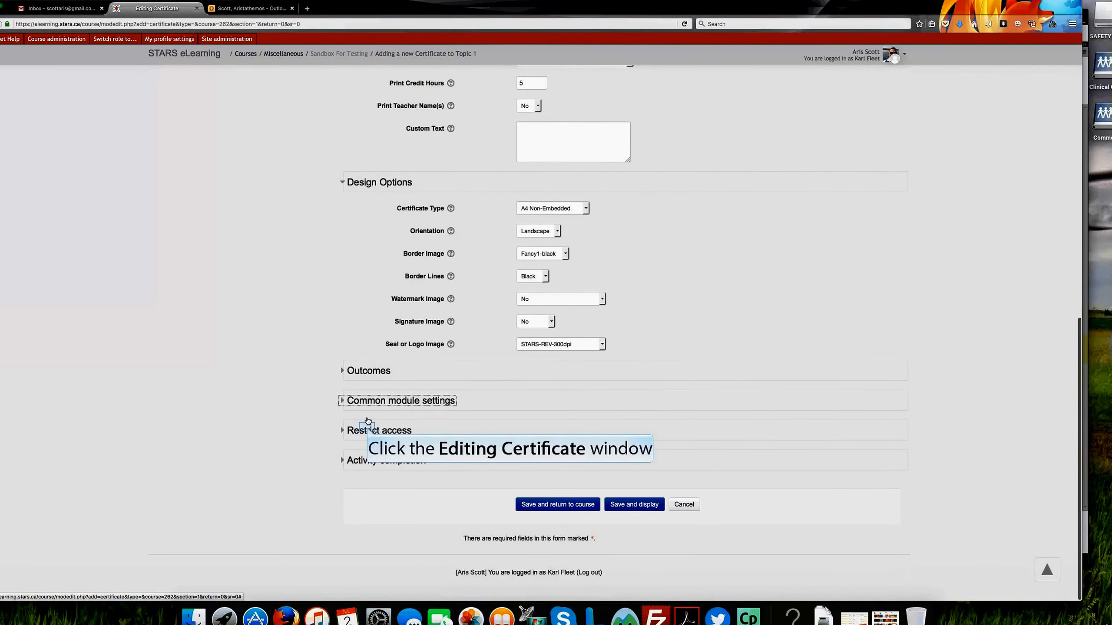
click(368, 430)
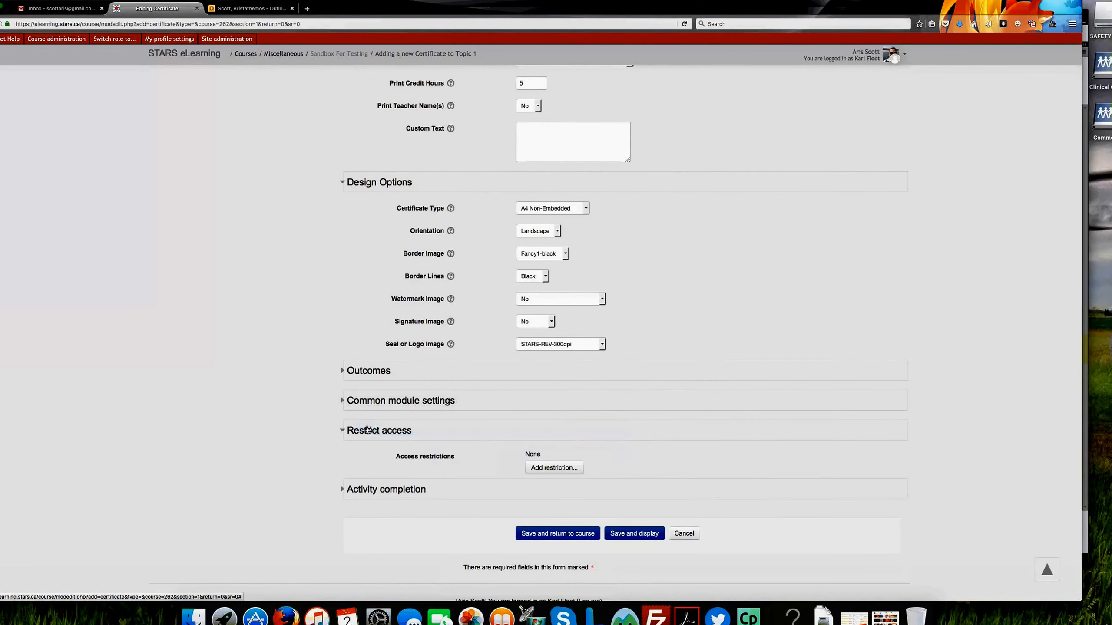
click(369, 430)
Step: Expand the Activity completion section and review the Completion tracking choices
click(370, 460)
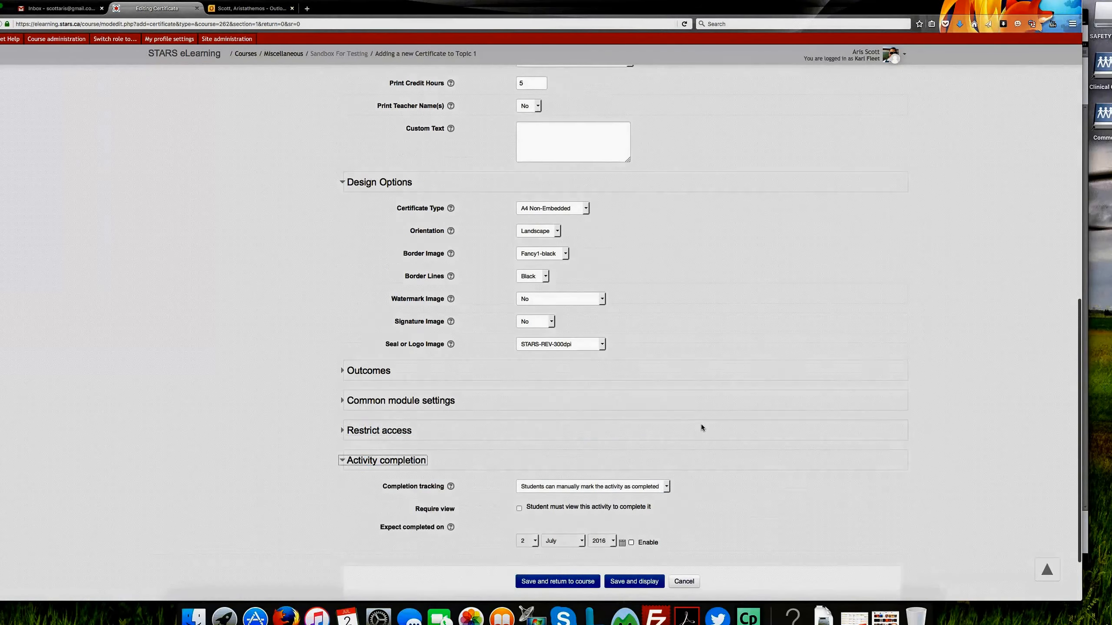
scroll(701, 425, down, 3)
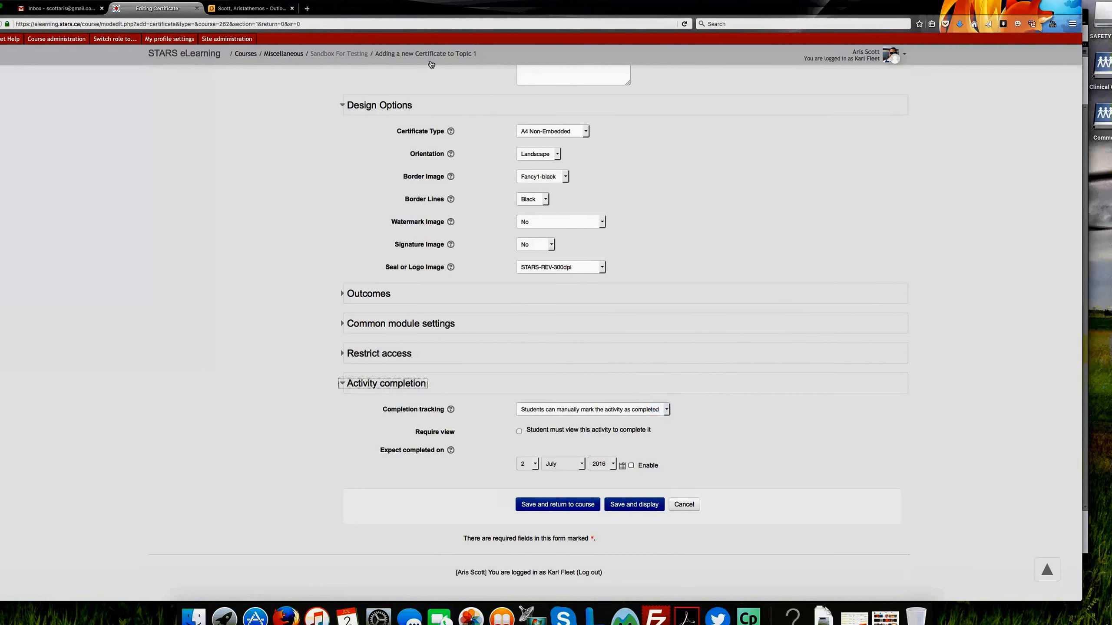
click(660, 410)
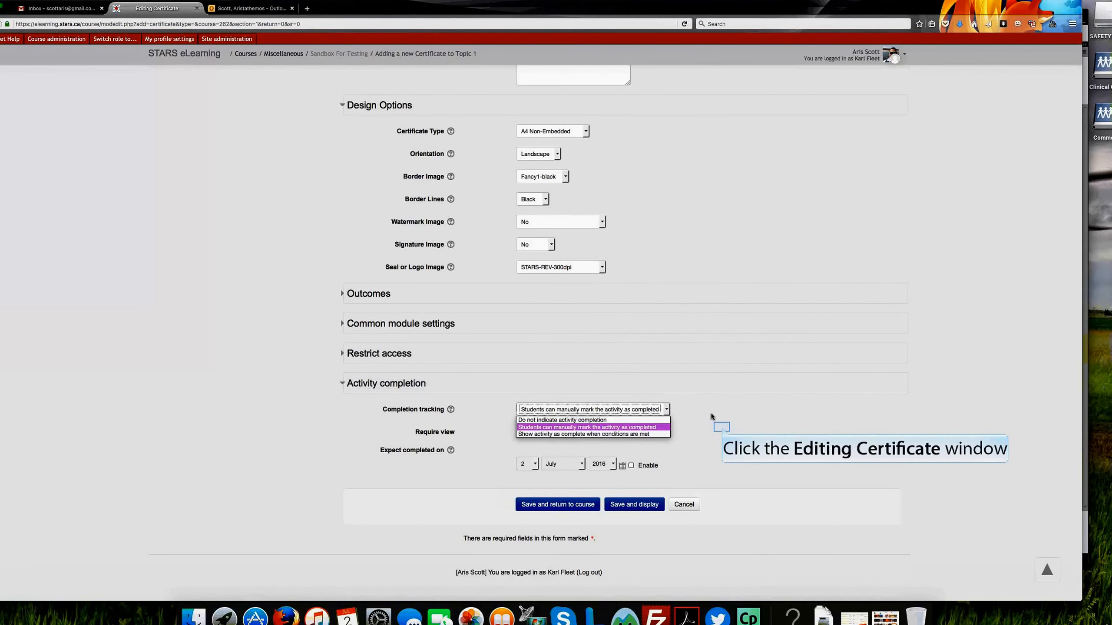
click(722, 428)
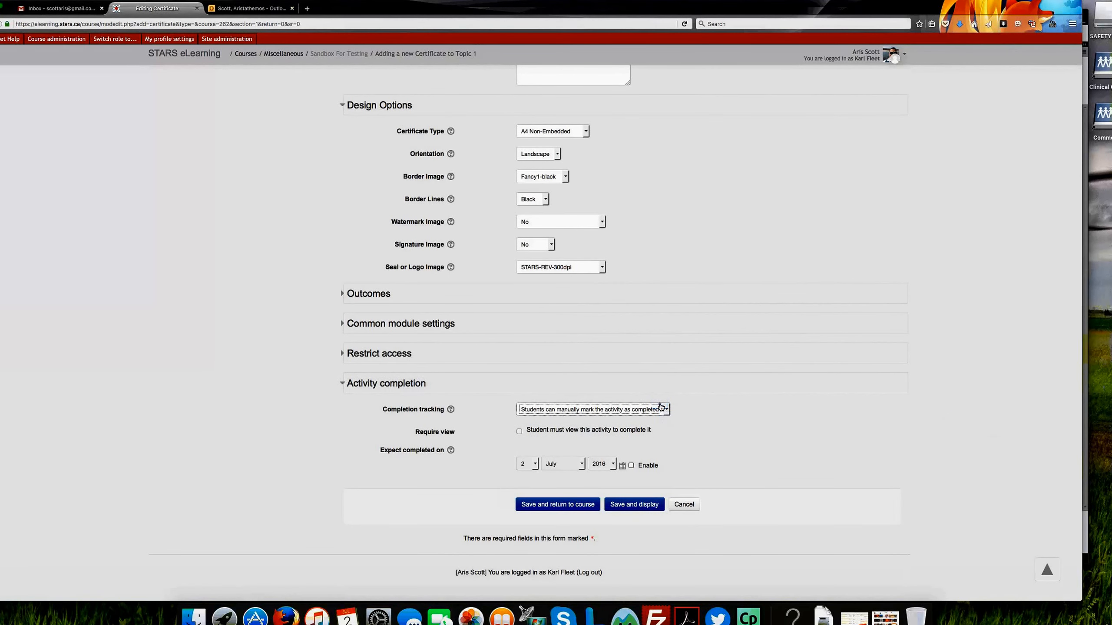
Step: Set Completion tracking to Show activity as complete when conditions are met and require students to view the activity
click(629, 410)
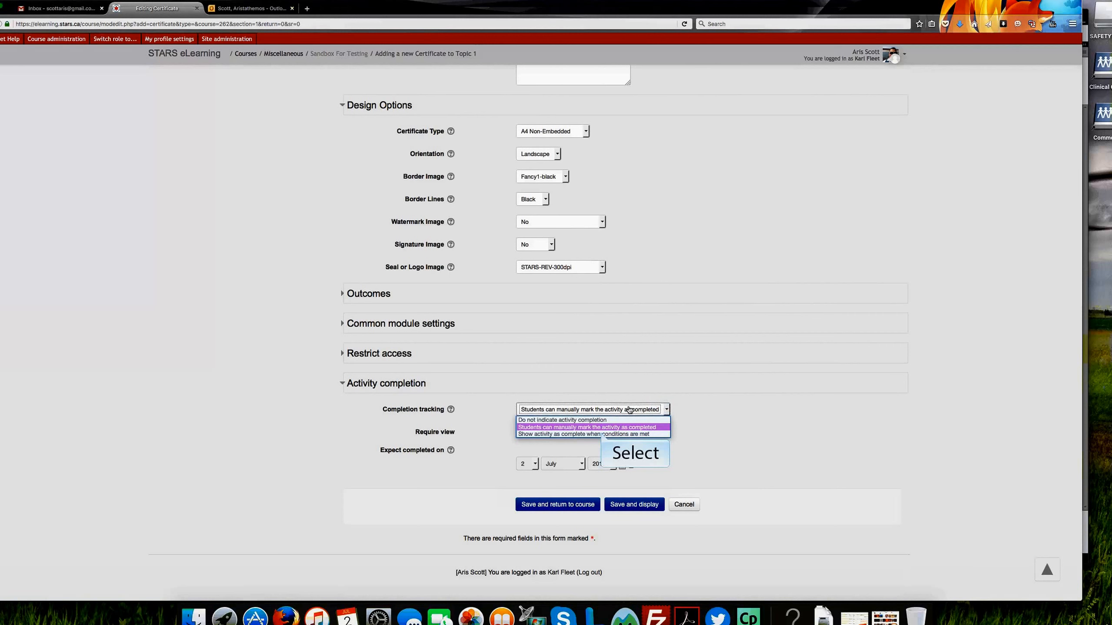
click(602, 434)
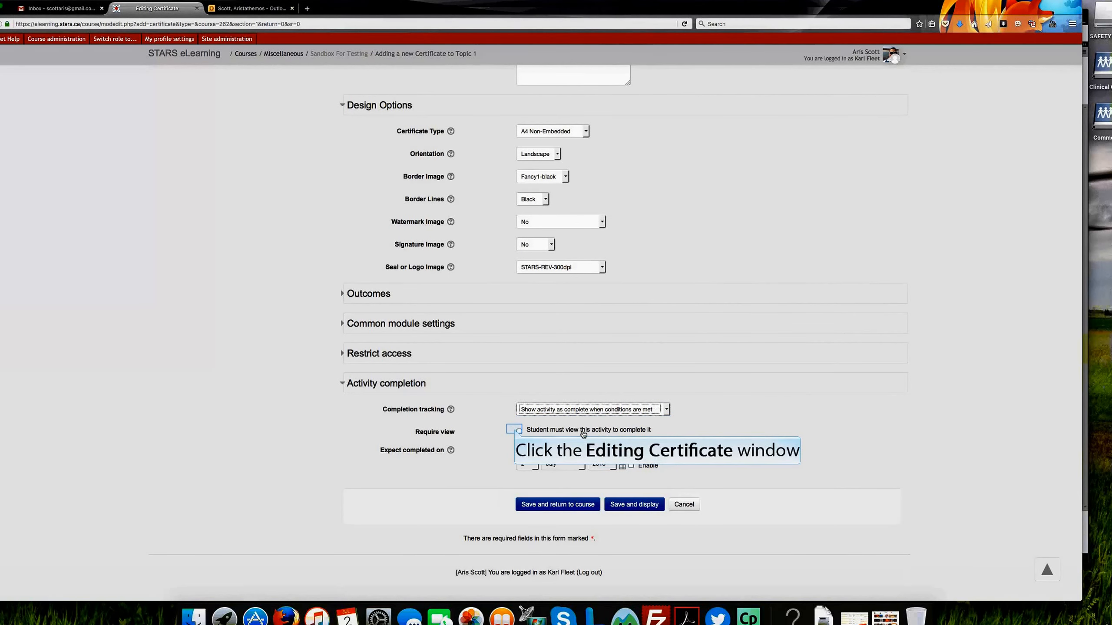
click(517, 431)
click(517, 431)
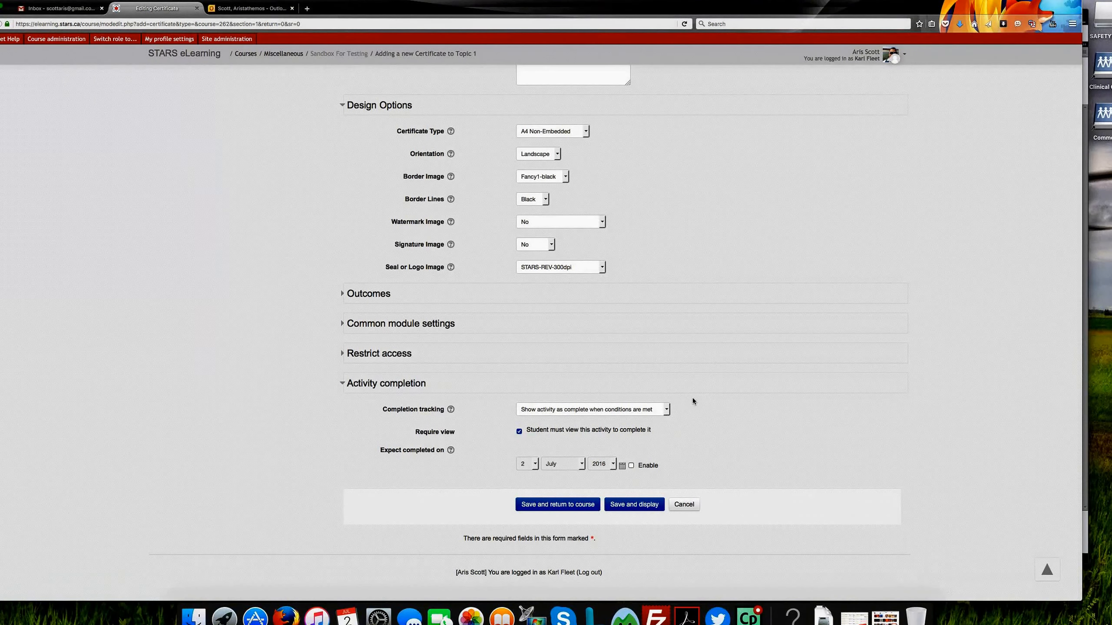
Step: Set the certificate's Completion tracking to Do not indicate activity completion
click(660, 406)
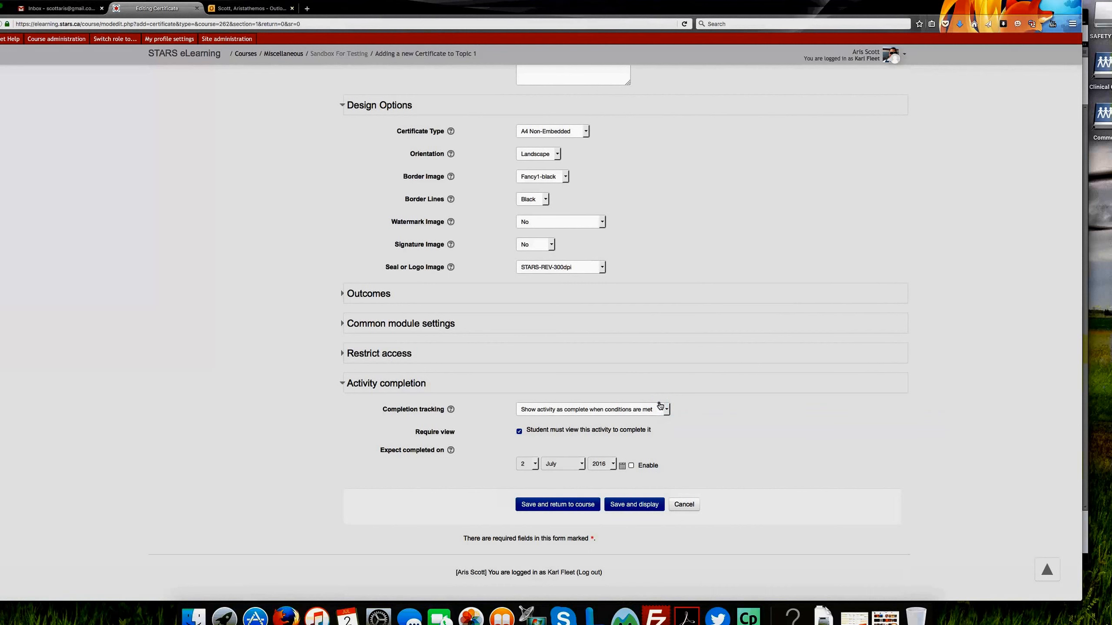
click(660, 406)
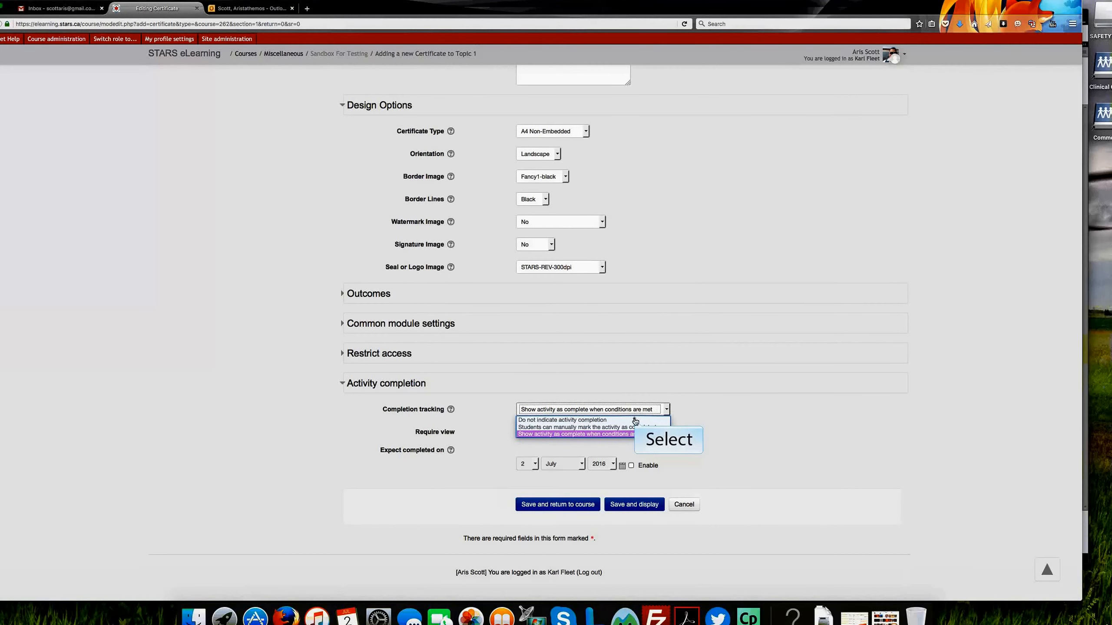
click(634, 421)
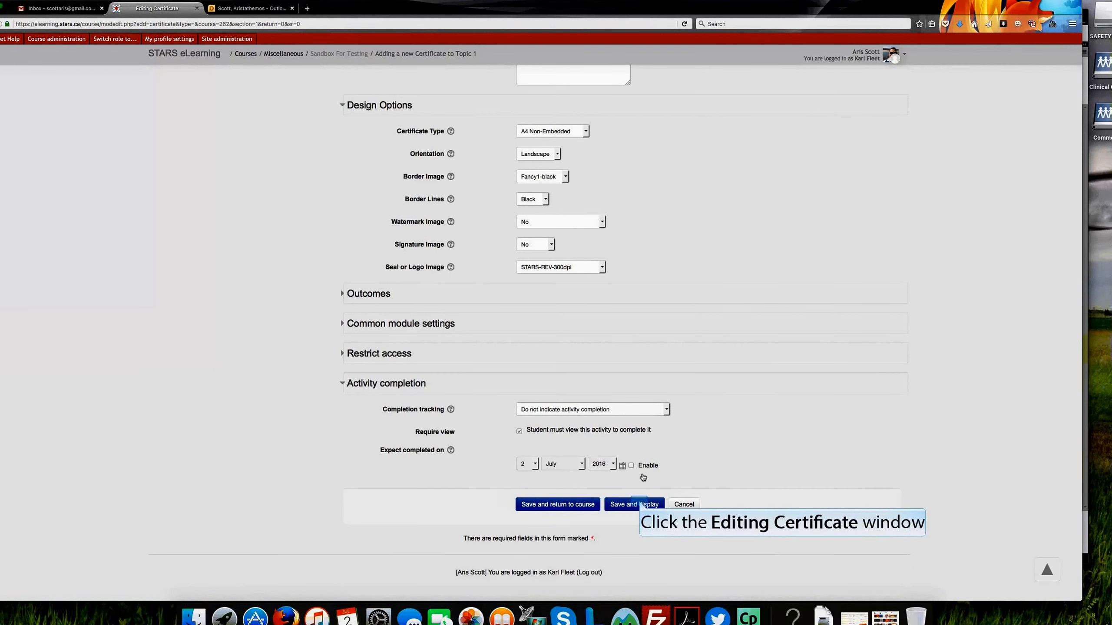
Step: Save and display the new certificate activity, and preview the generated certificate in its separate window, closing it after viewing
click(640, 504)
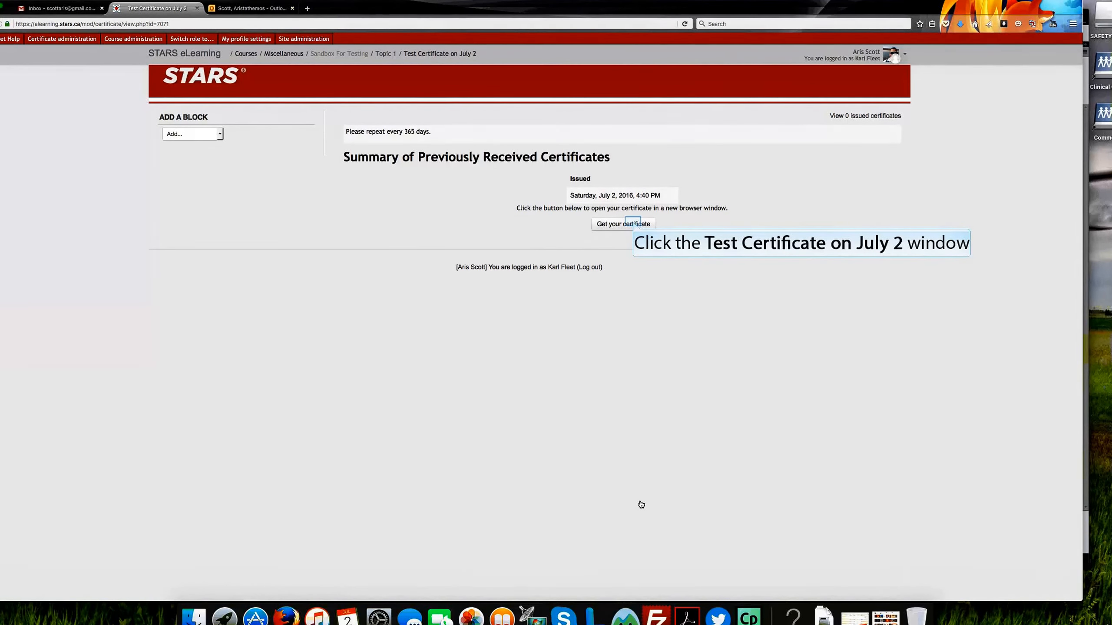
click(635, 224)
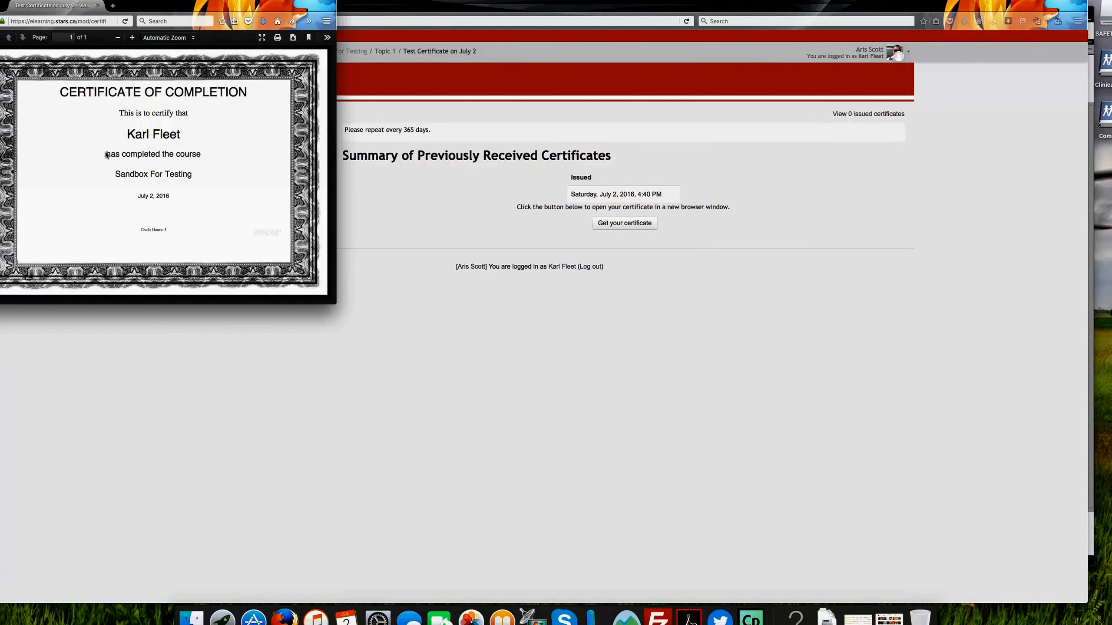
click(1, 4)
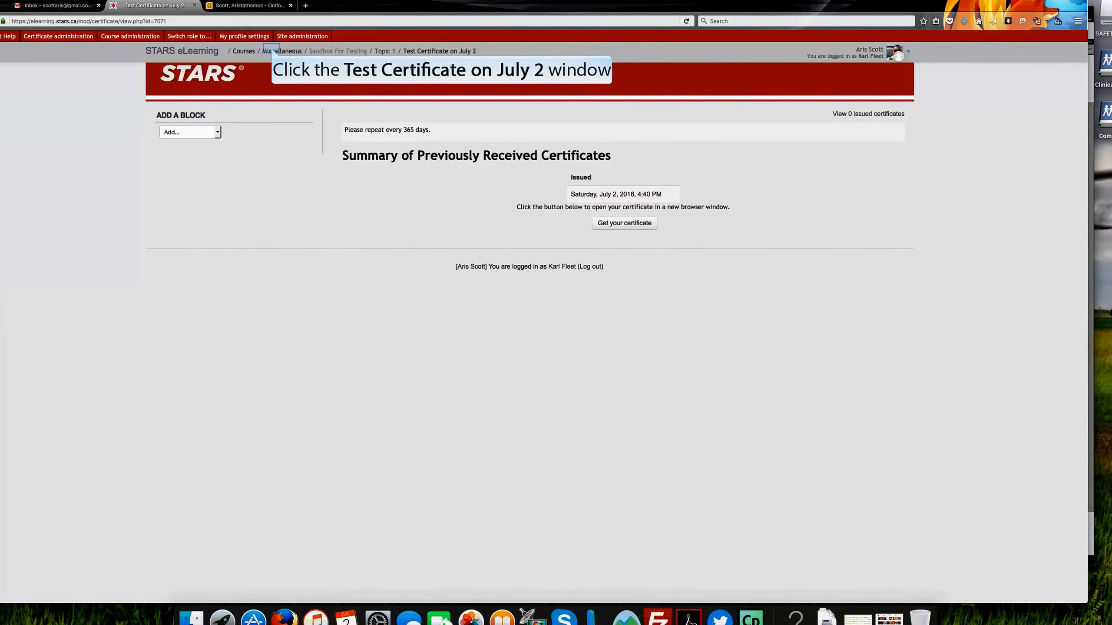
Step: Return to the Sandbox For Testing course through the Miscellaneous category and open the settings of Test Certificate on July 2 for review
click(272, 51)
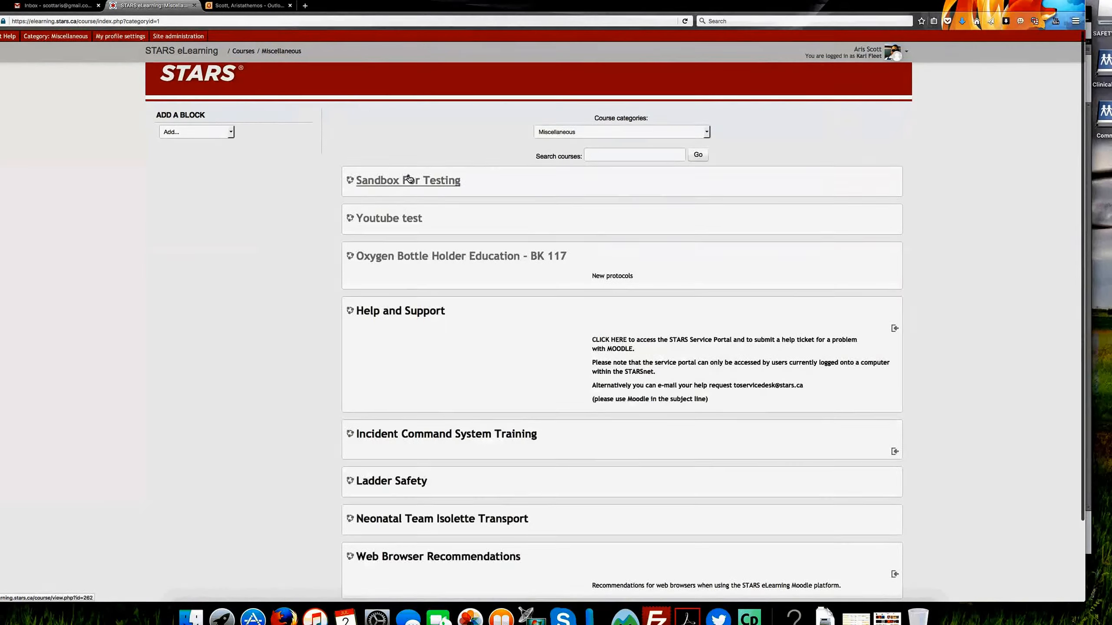
click(409, 180)
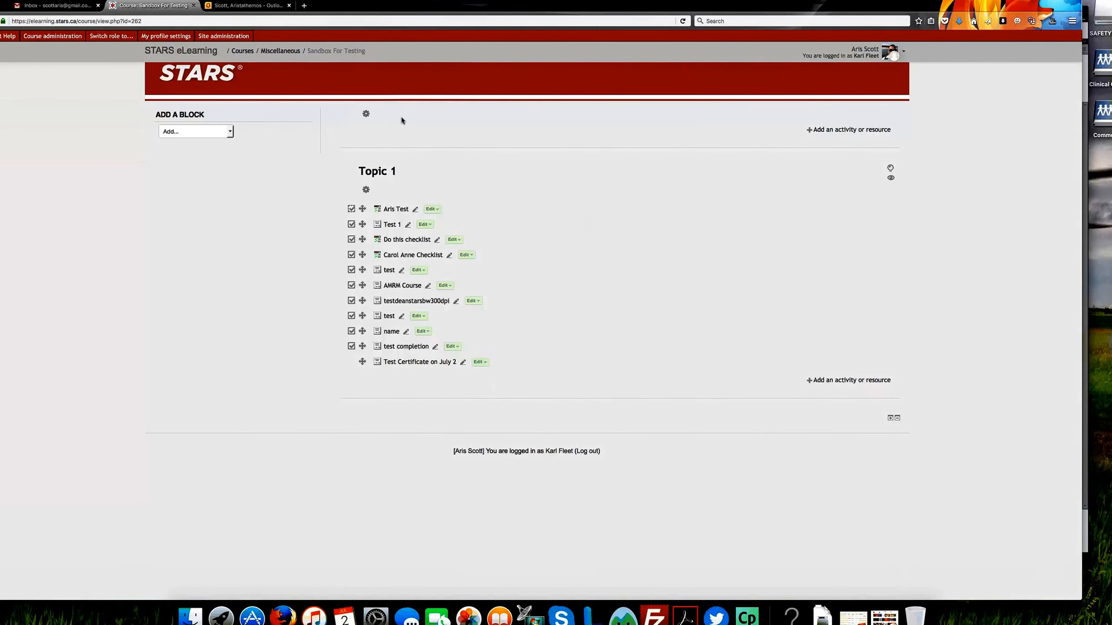
click(483, 362)
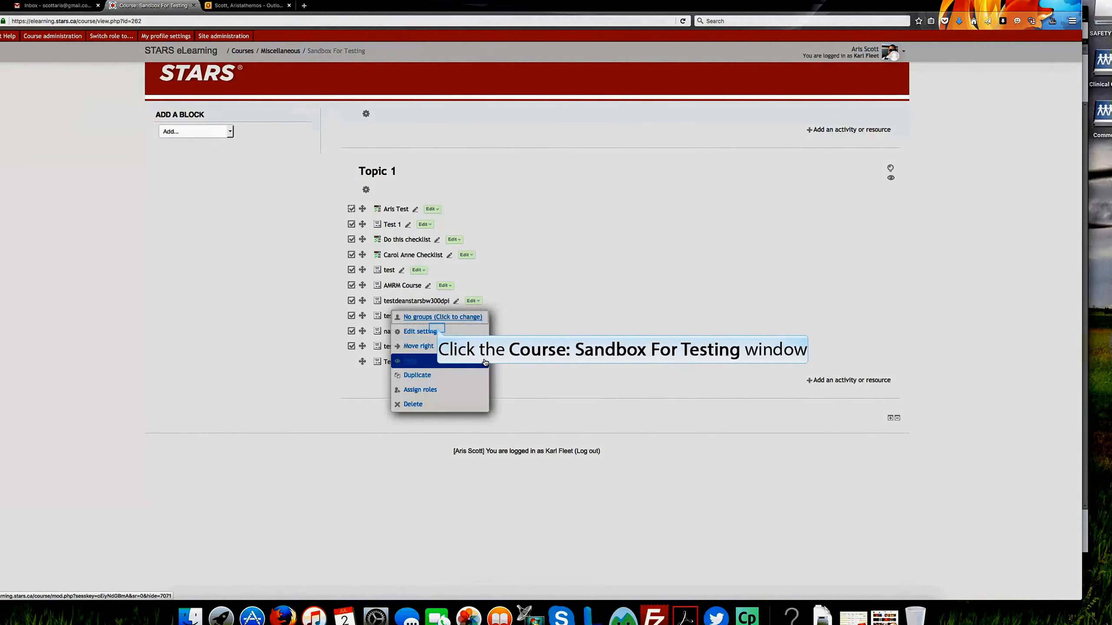
click(437, 332)
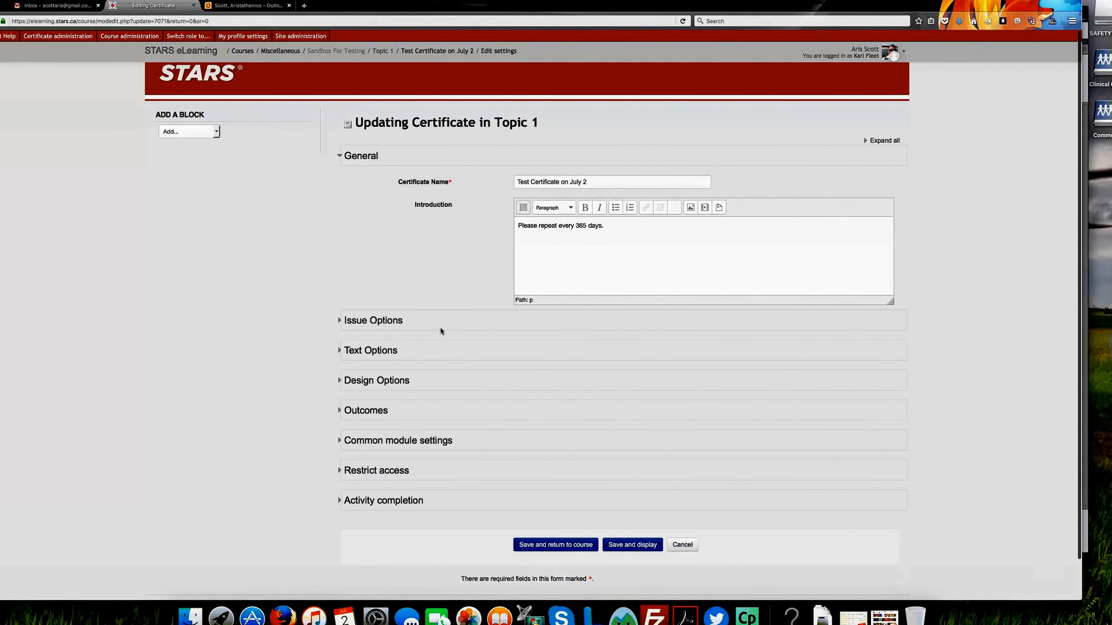
scroll(442, 331, down, 2)
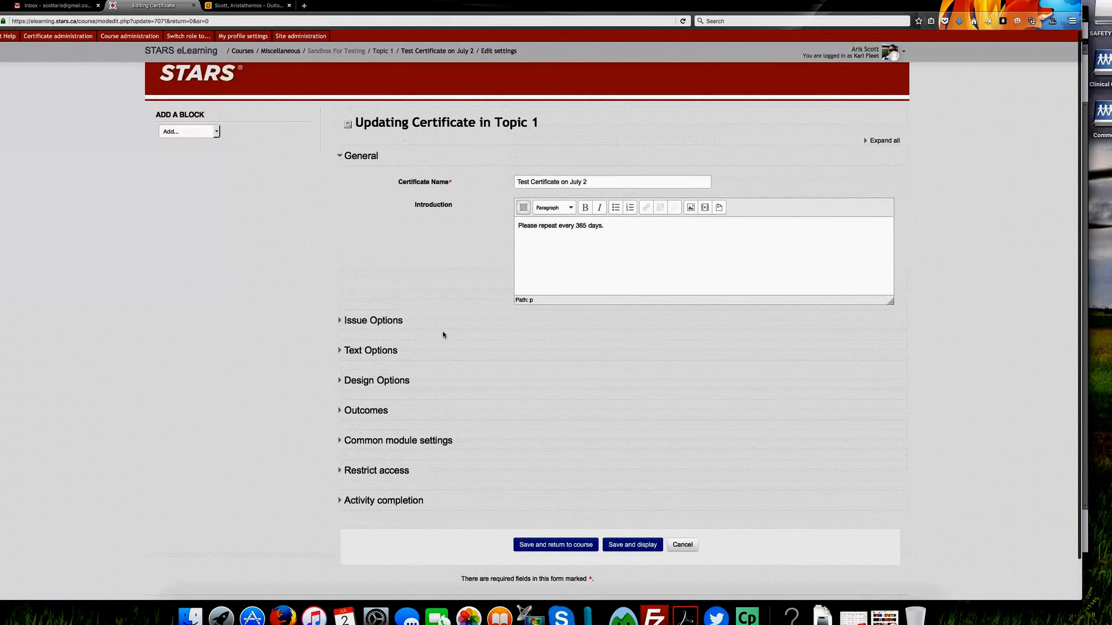
click(635, 513)
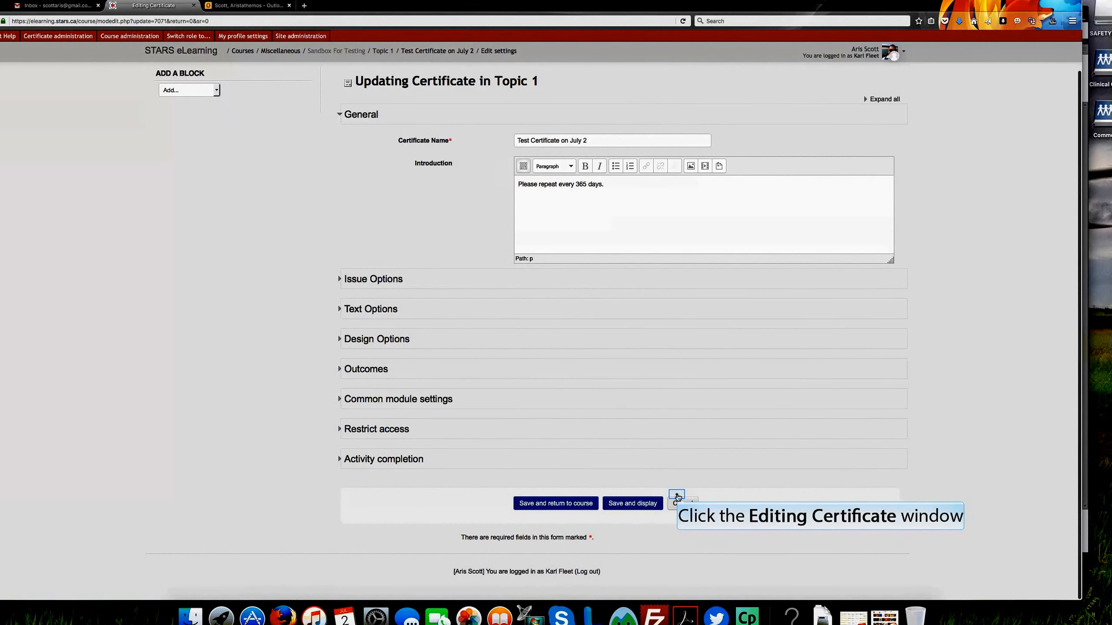